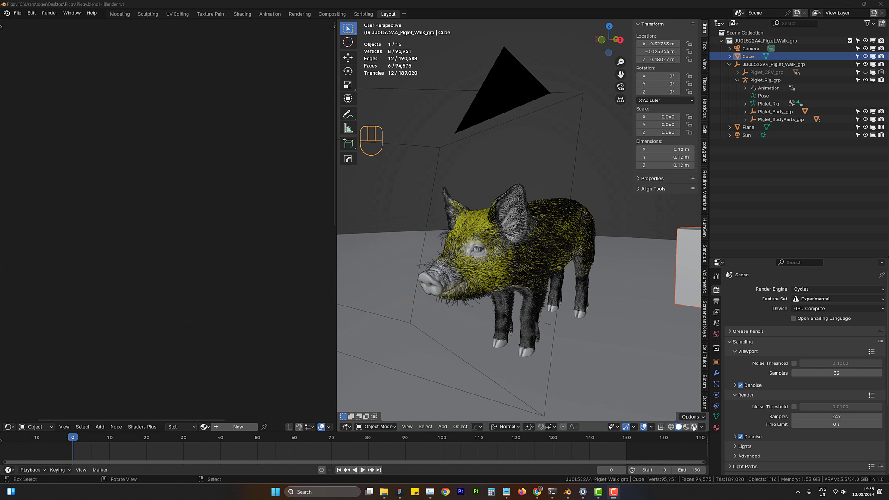
- Switch the viewport to rendered shading and frame the selected piglet body in it with the sidebar hidden
{"action": "key", "text": "z"}
{"action": "key", "text": "8"}
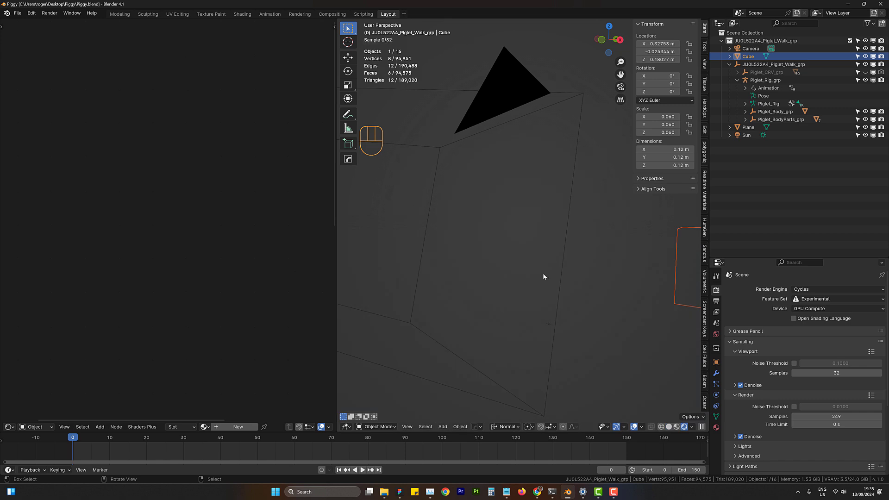
{"action": "mouse_move", "coordinate": [515, 283]}
{"action": "middle_mouse_down"}
{"action": "mouse_move", "coordinate": [545, 283]}
{"action": "mouse_move", "coordinate": [537, 256]}
{"action": "mouse_move", "coordinate": [584, 232]}
{"action": "middle_mouse_up"}
{"action": "left_click", "coordinate": [537, 258]}
{"action": "key", "text": "KP_Decimal"}
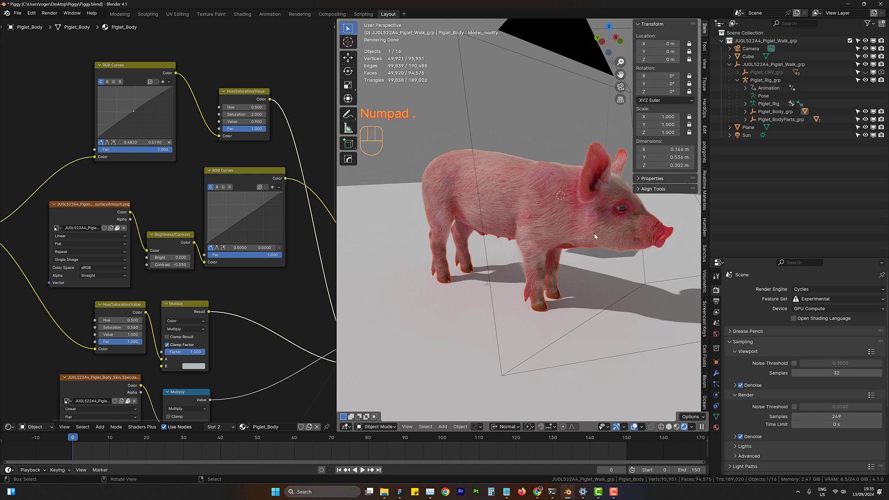
{"action": "key", "text": "n"}
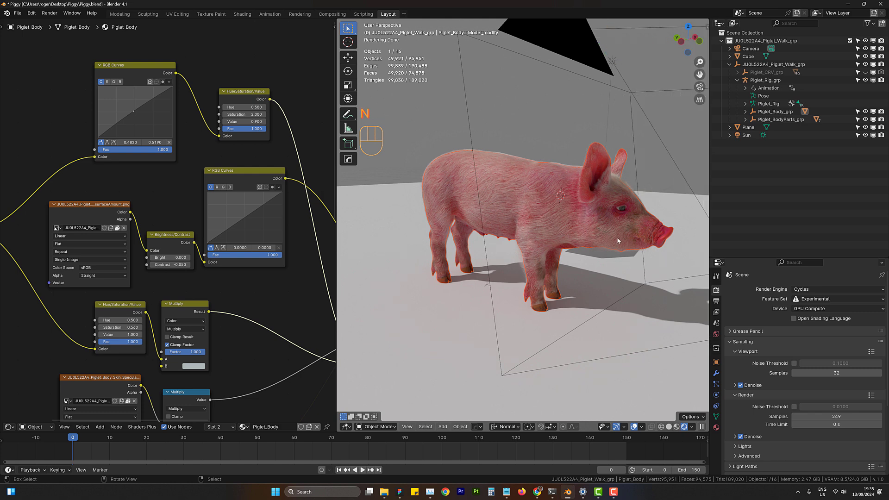
- Examine the rendered piglet's fur and skin up close and from several angles
{"action": "middle_click_drag", "start_coordinate": [594, 236], "coordinate": [577, 214]}
{"action": "scroll", "coordinate": [573, 208], "scroll_direction": "up", "scroll_amount": 8}
{"action": "scroll", "coordinate": [596, 212], "scroll_direction": "down", "scroll_amount": 8}
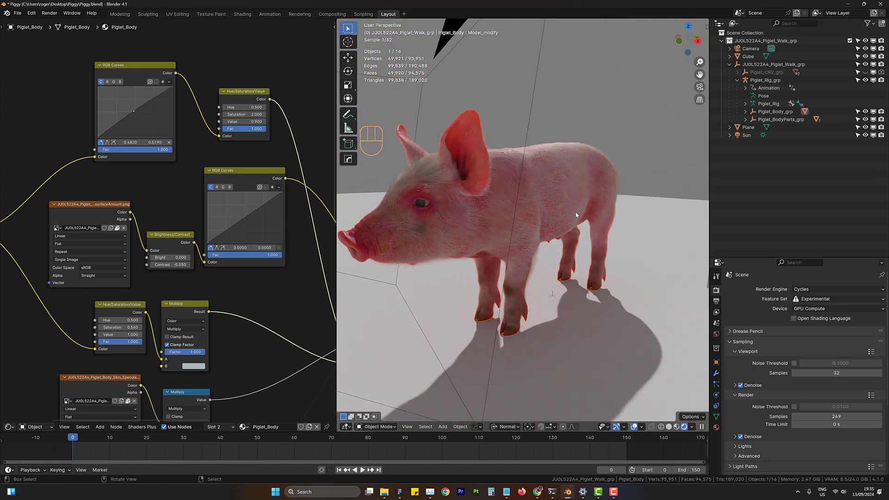
{"action": "scroll", "coordinate": [521, 206], "scroll_direction": "up", "scroll_amount": 4}
{"action": "scroll", "coordinate": [551, 162], "scroll_direction": "up", "scroll_amount": 3}
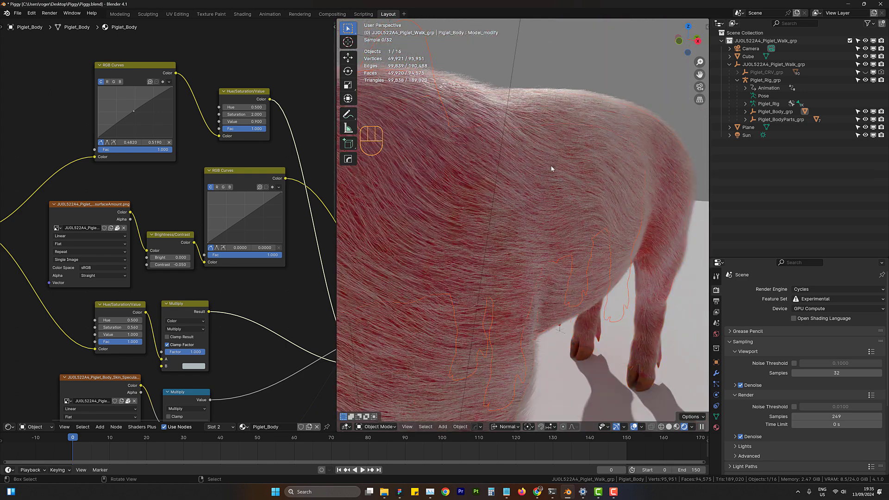
{"action": "scroll", "coordinate": [525, 192], "scroll_direction": "down", "scroll_amount": 5}
{"action": "middle_click_drag", "start_coordinate": [525, 193], "coordinate": [599, 219]}
{"action": "scroll", "coordinate": [595, 202], "scroll_direction": "down", "scroll_amount": 3}
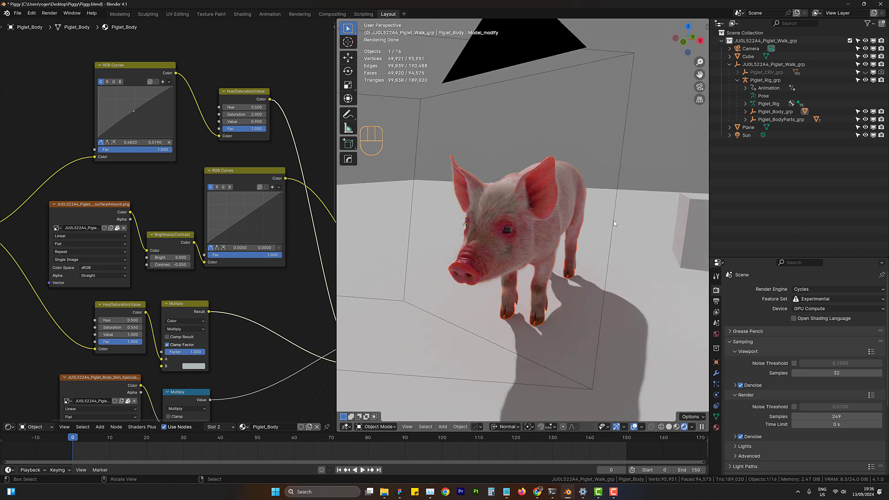
{"action": "mouse_move", "coordinate": [613, 220]}
{"action": "middle_mouse_down"}
{"action": "mouse_move", "coordinate": [548, 221]}
{"action": "mouse_move", "coordinate": [546, 234]}
{"action": "mouse_move", "coordinate": [593, 237]}
{"action": "mouse_move", "coordinate": [596, 211]}
{"action": "mouse_move", "coordinate": [598, 235]}
{"action": "mouse_move", "coordinate": [569, 233]}
{"action": "mouse_move", "coordinate": [579, 252]}
{"action": "middle_mouse_up"}
{"action": "scroll", "coordinate": [559, 235], "scroll_direction": "up", "scroll_amount": 5}
{"action": "scroll", "coordinate": [556, 221], "scroll_direction": "down", "scroll_amount": 6}
{"action": "scroll", "coordinate": [569, 210], "scroll_direction": "up", "scroll_amount": 5}
{"action": "scroll", "coordinate": [587, 223], "scroll_direction": "down", "scroll_amount": 5}
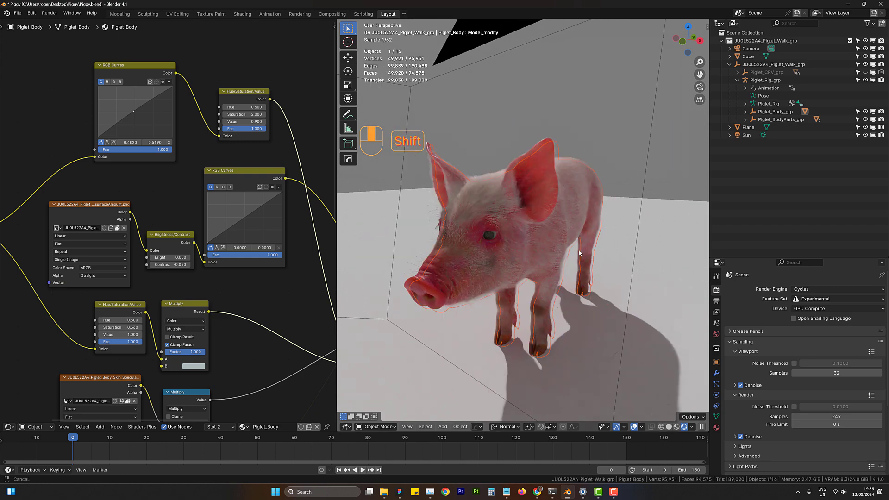
- Switch the viewport to solid shading and enable the Bones overlay
{"action": "left_click", "coordinate": [669, 427]}
{"action": "middle_click_drag", "start_coordinate": [588, 285], "coordinate": [567, 285]}
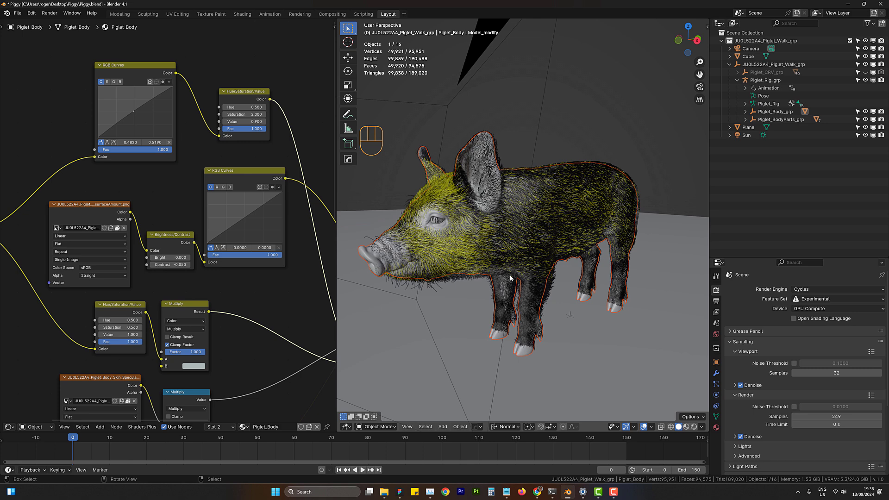
{"action": "middle_click_drag", "start_coordinate": [511, 281], "coordinate": [582, 284]}
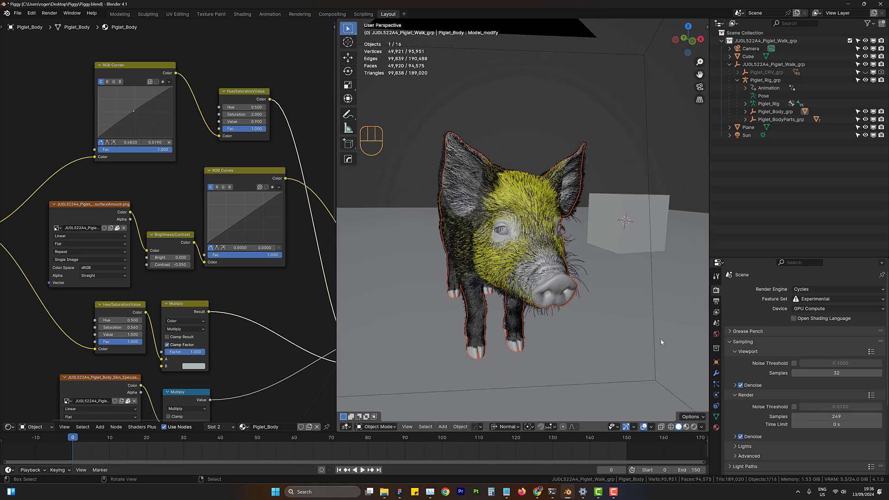
{"action": "left_click", "coordinate": [652, 427]}
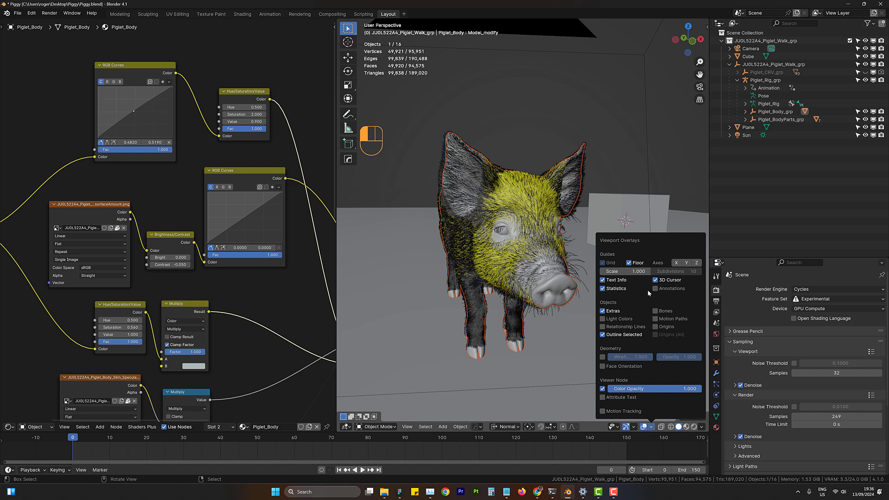
{"action": "left_click", "coordinate": [654, 311]}
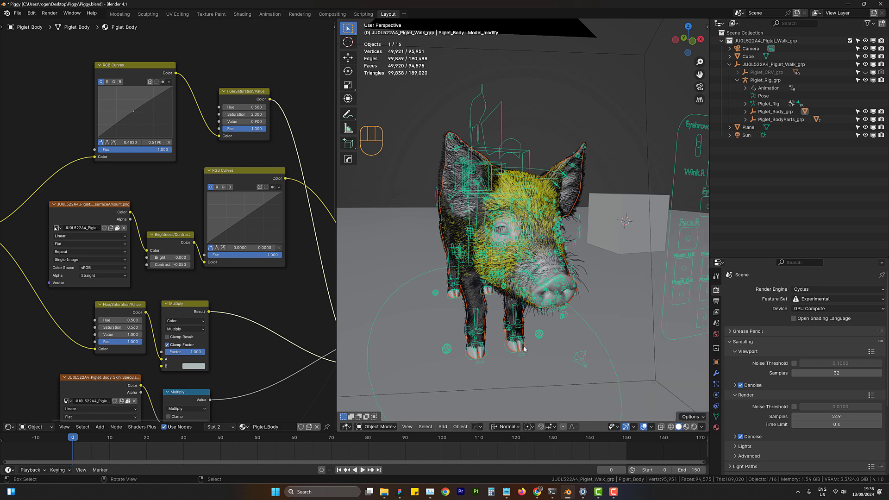
- Inspect the piglet rig's controls in Pose Mode, then return to Object Mode
{"action": "right_click", "coordinate": [507, 140]}
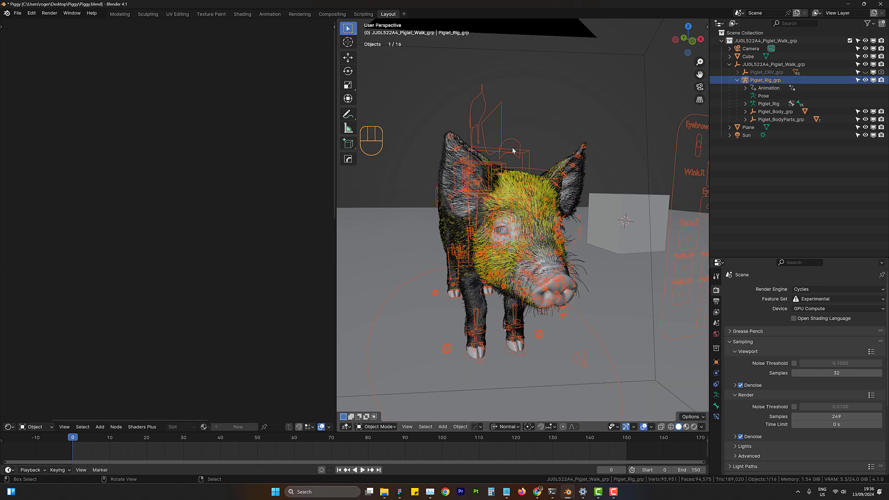
{"action": "left_click", "coordinate": [375, 426]}
{"action": "left_click", "coordinate": [378, 417]}
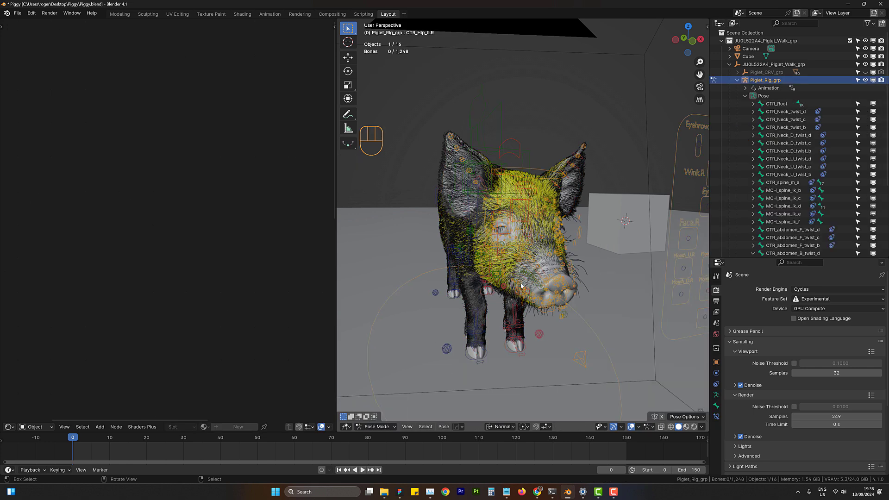
{"action": "middle_click_drag", "start_coordinate": [463, 287], "coordinate": [573, 205]}
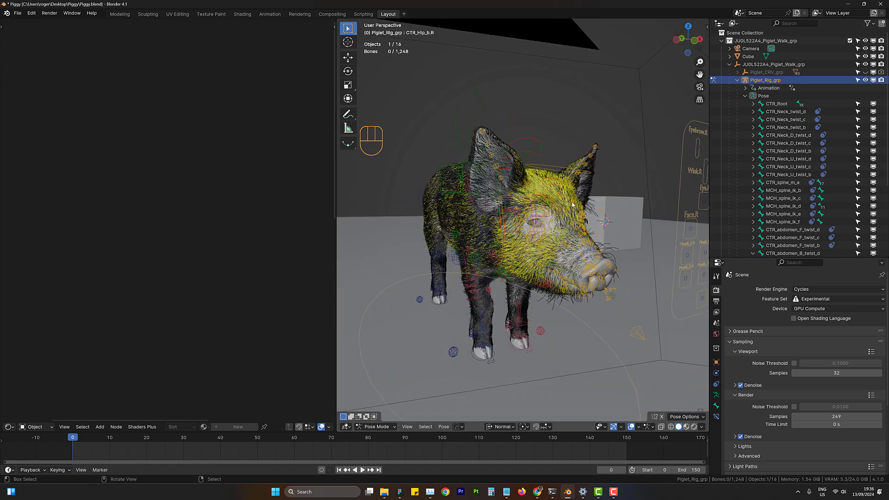
{"action": "middle_click_drag", "start_coordinate": [509, 238], "coordinate": [423, 361]}
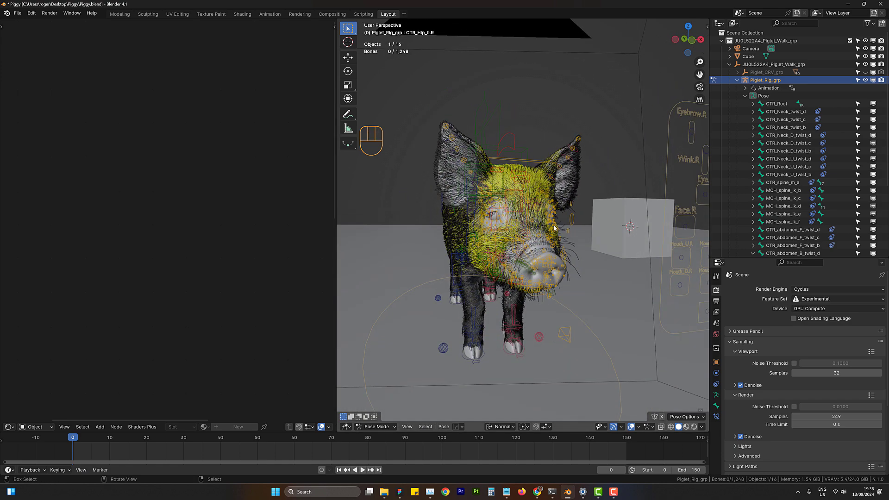
{"action": "left_click", "coordinate": [386, 429]}
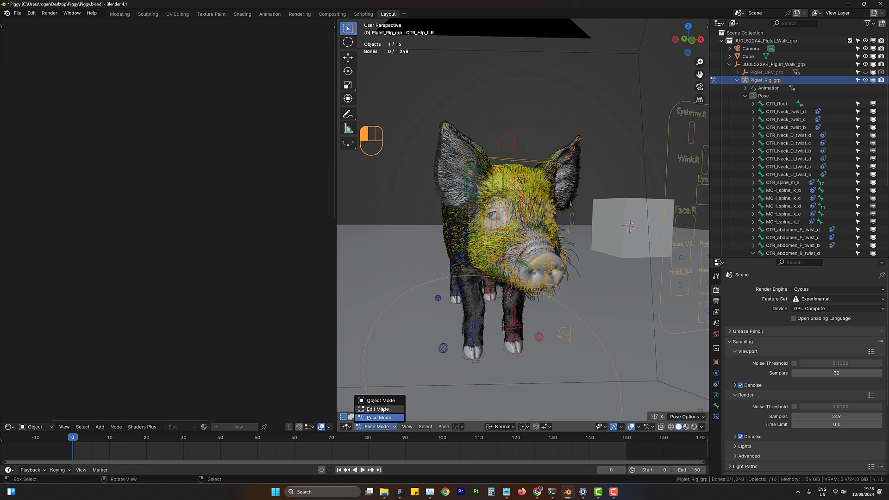
{"action": "left_click", "coordinate": [376, 399]}
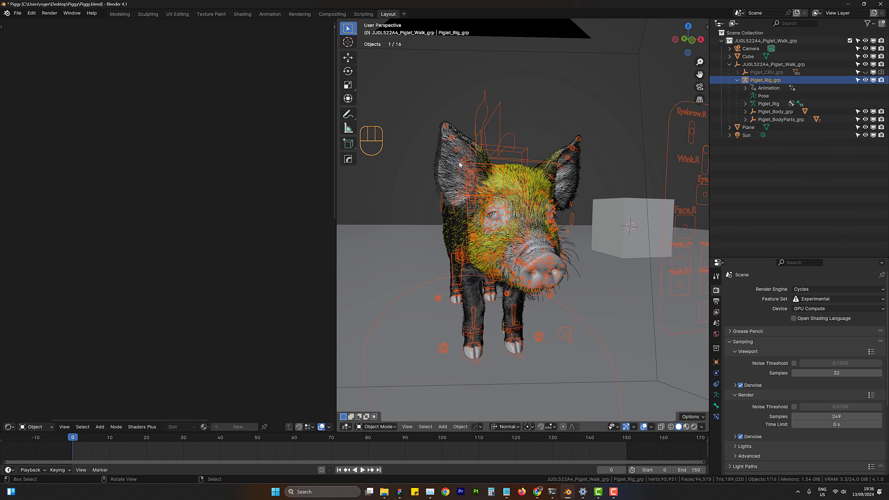
- Disable viewport display for all of the piglet body's hair particle systems, from Piglet_Hair_Beard through Piglet_Hair_Leg_B
{"action": "left_click", "coordinate": [435, 175]}
{"action": "left_click", "coordinate": [715, 384]}
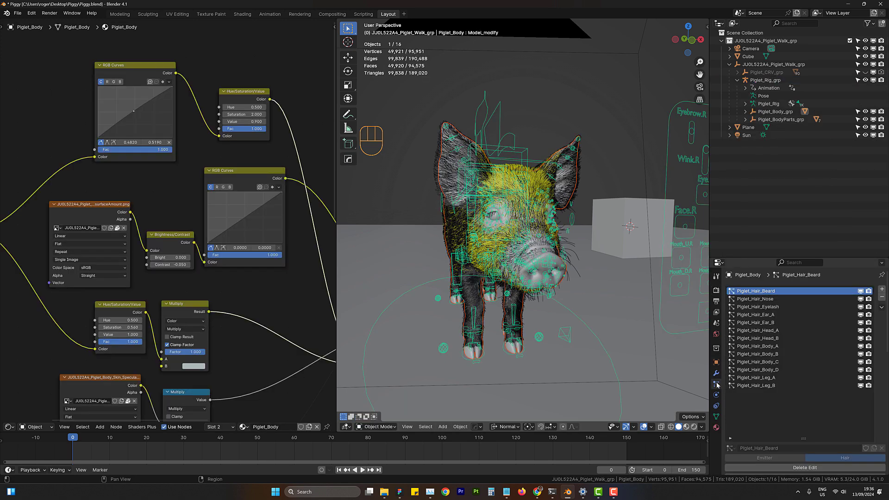
{"action": "left_click", "coordinate": [860, 291]}
{"action": "left_click", "coordinate": [860, 299]}
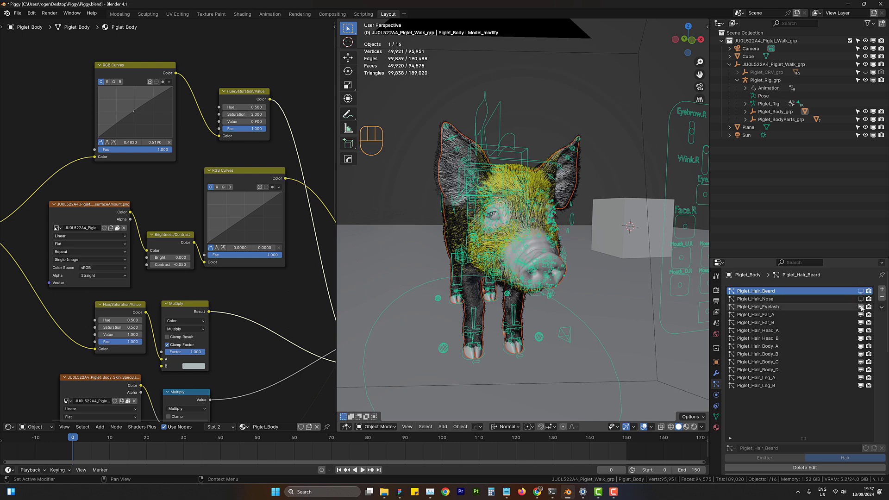
{"action": "left_click", "coordinate": [860, 307]}
{"action": "left_click", "coordinate": [860, 314]}
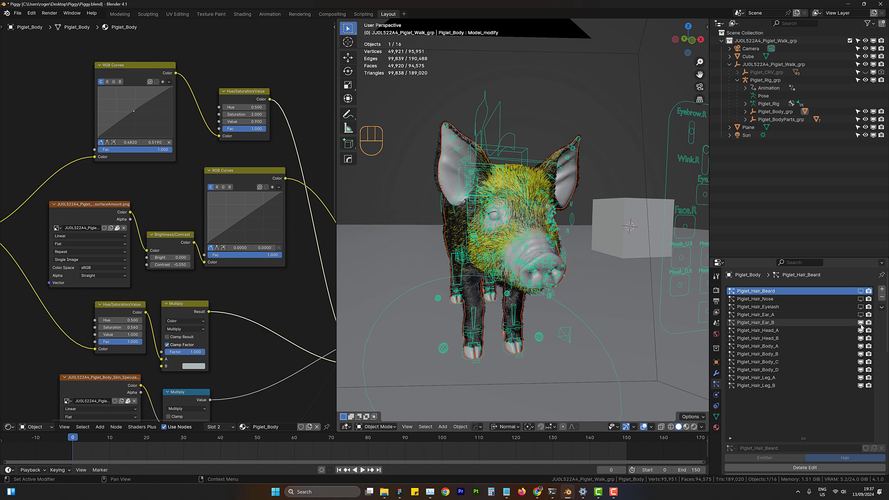
{"action": "left_click", "coordinate": [860, 323]}
{"action": "left_click", "coordinate": [861, 331]}
{"action": "left_click", "coordinate": [861, 339]}
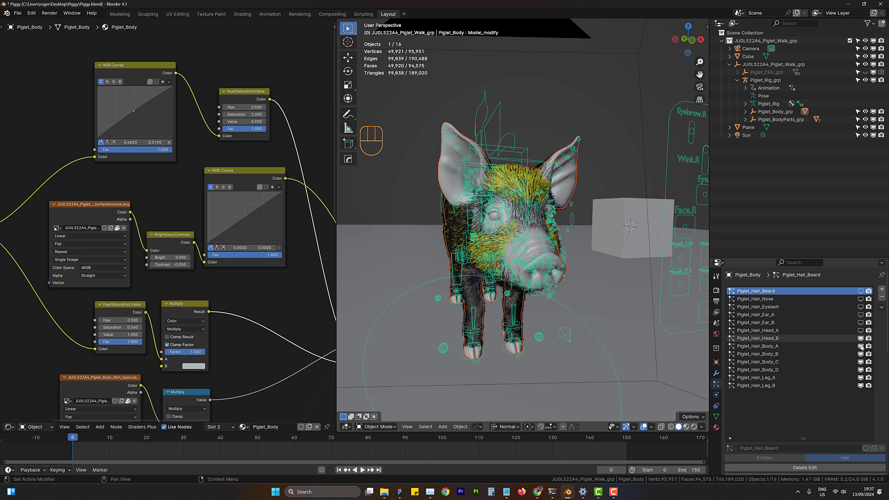
{"action": "left_click", "coordinate": [861, 346]}
{"action": "left_click", "coordinate": [861, 354]}
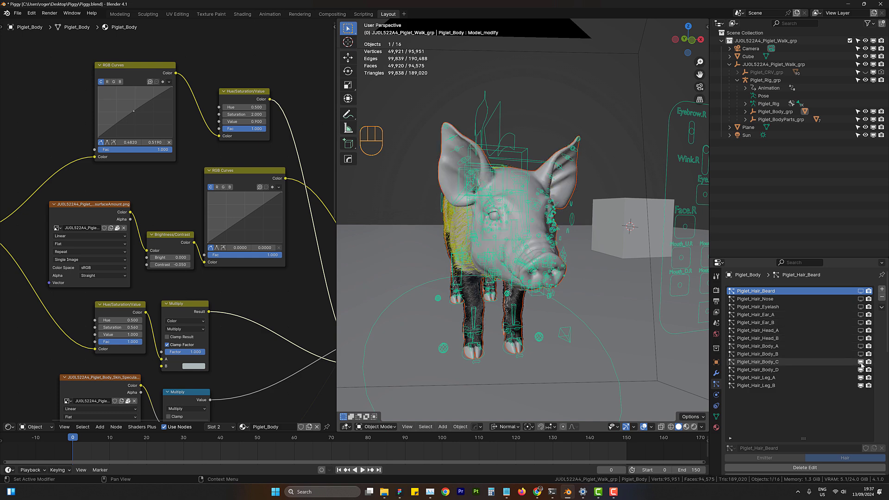
{"action": "left_click", "coordinate": [861, 362]}
{"action": "left_click", "coordinate": [861, 369]}
{"action": "left_click", "coordinate": [861, 378]}
{"action": "left_click", "coordinate": [861, 385]}
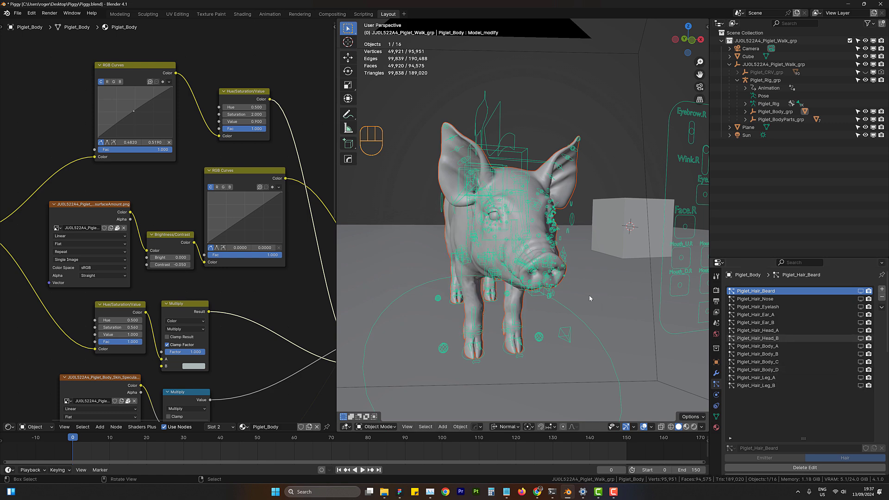
- Expand the 3D viewport over the shader editor and split it horizontally, with a Graph Editor in the lower area
{"action": "middle_click_drag", "start_coordinate": [532, 287], "coordinate": [551, 312]}
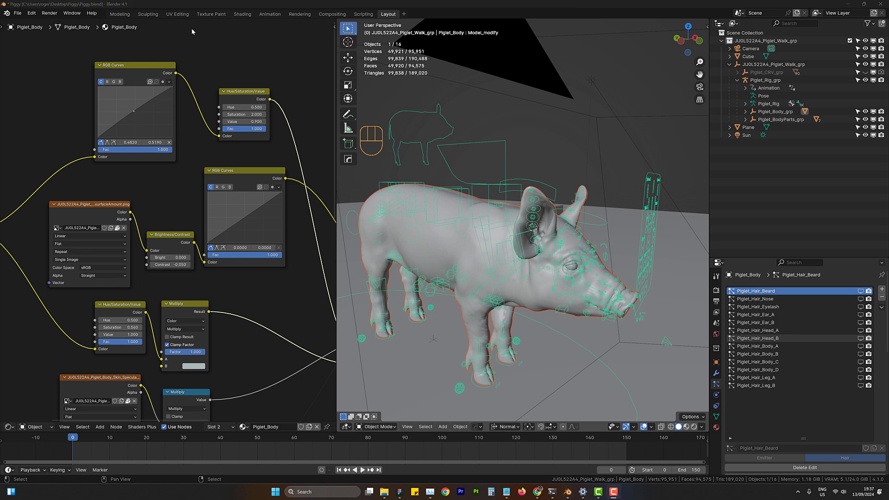
{"action": "left_click_drag", "start_coordinate": [336, 430], "coordinate": [78, 407]}
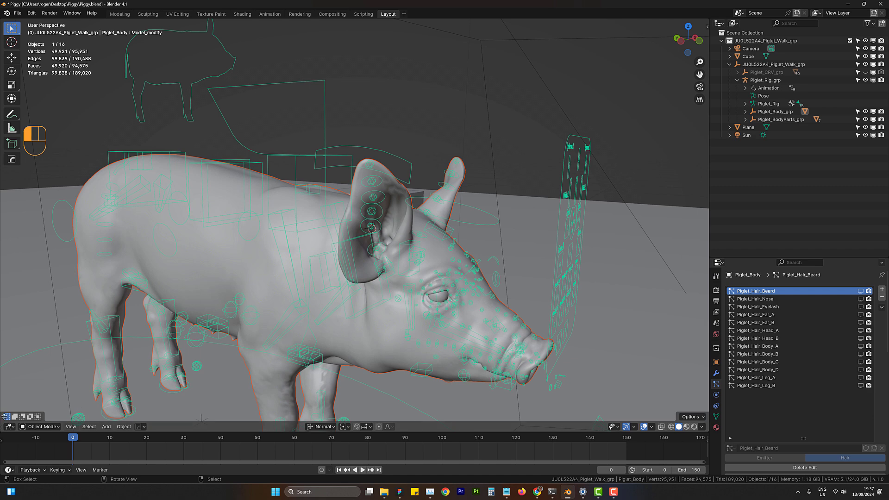
{"action": "left_click_drag", "start_coordinate": [2, 422], "coordinate": [24, 296]}
{"action": "left_click", "coordinate": [9, 426]}
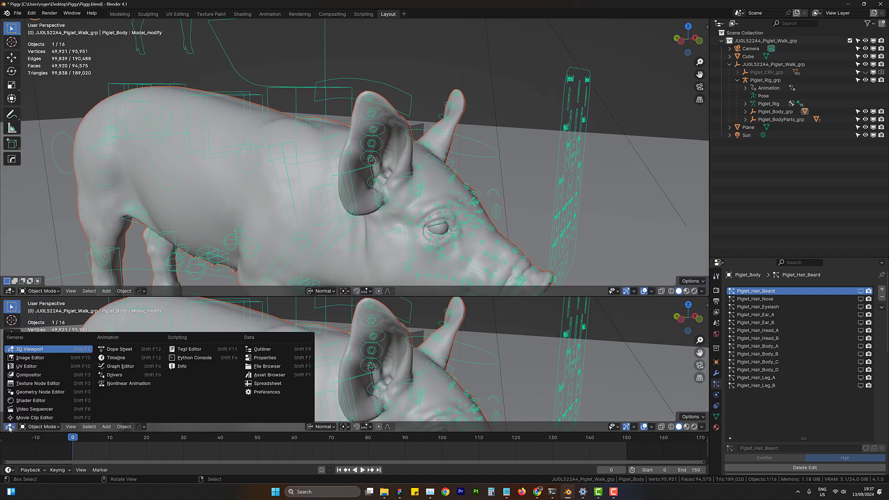
{"action": "left_click", "coordinate": [146, 368]}
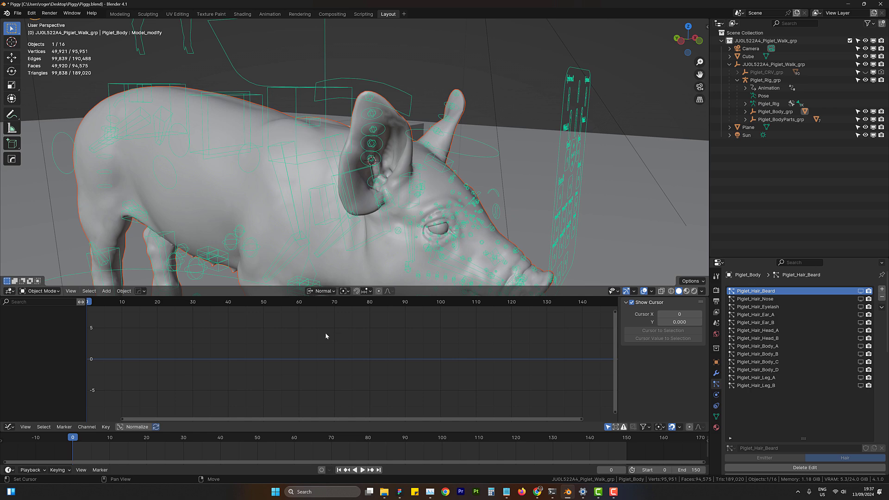
- Show the viewport's sidebar and put the piglet rig into Pose Mode
{"action": "key", "text": "n"}
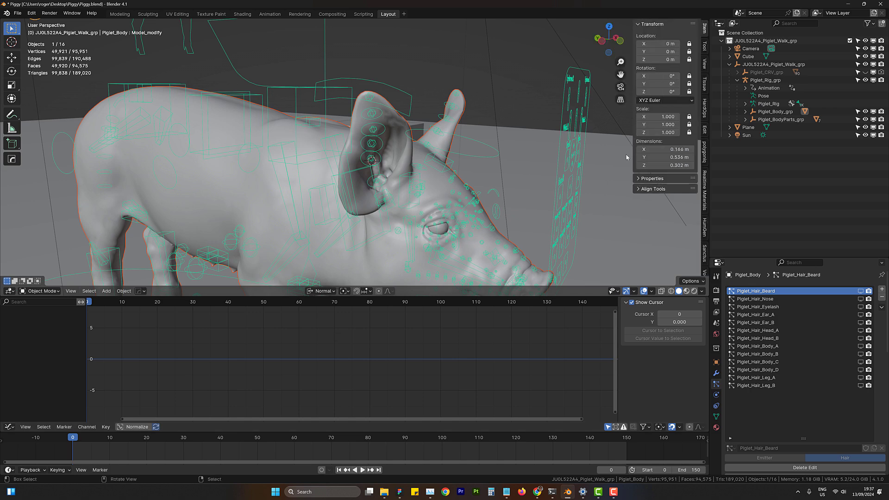
{"action": "middle_click_drag", "start_coordinate": [591, 170], "coordinate": [480, 173]}
{"action": "left_click", "coordinate": [420, 165]}
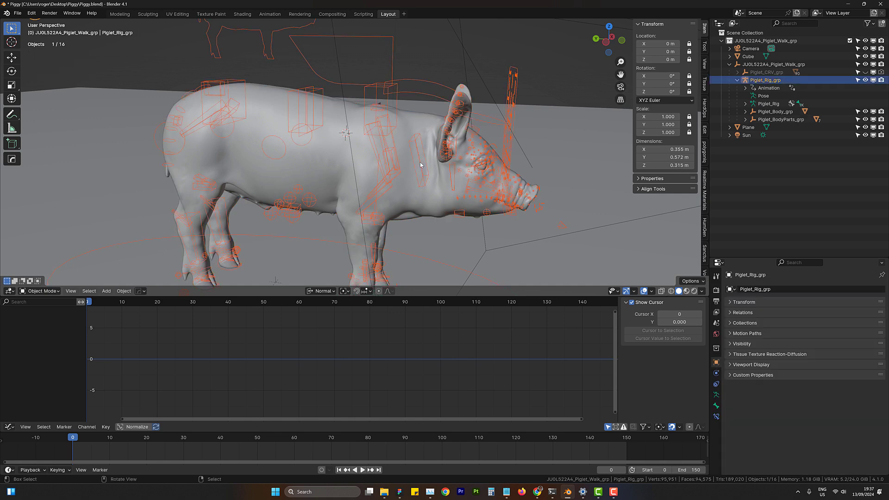
{"action": "left_click", "coordinate": [42, 290]}
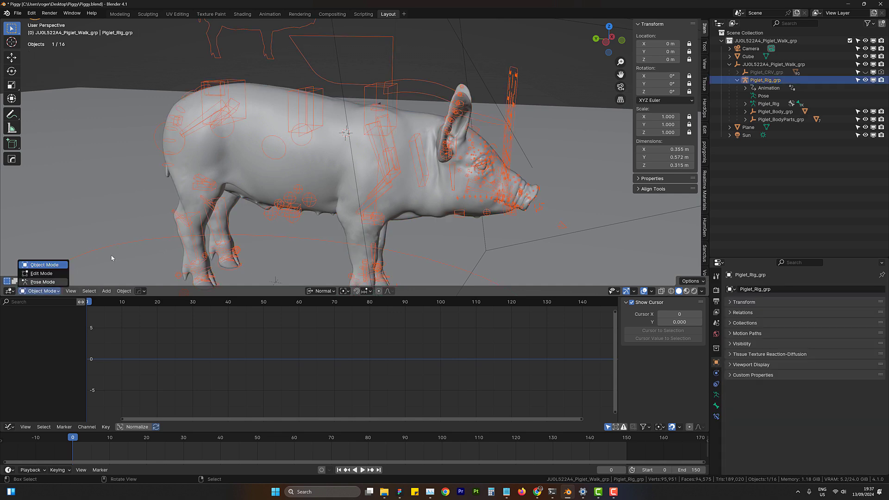
{"action": "left_click", "coordinate": [41, 284]}
- Try moving a head control and rotating the CTR_Chin_a.001 bone of the rig
{"action": "left_click", "coordinate": [417, 159]}
{"action": "middle_click_drag", "start_coordinate": [417, 159], "coordinate": [451, 181]}
{"action": "key", "text": "g"}
{"action": "right_click", "coordinate": [476, 177]}
{"action": "left_click", "coordinate": [444, 144]}
{"action": "left_click", "coordinate": [445, 179]}
{"action": "key", "text": "r"}
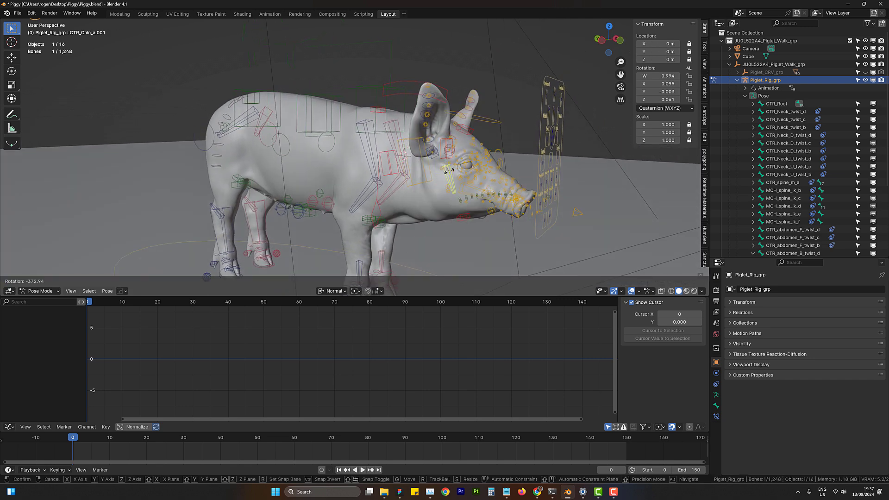
{"action": "right_click", "coordinate": [447, 180]}
- Select the CTR_Neck_FK_a control above the neck and try moving it
{"action": "left_click", "coordinate": [423, 171]}
{"action": "middle_click_drag", "start_coordinate": [423, 170], "coordinate": [458, 178]}
{"action": "left_click", "coordinate": [424, 96]}
{"action": "middle_click_drag", "start_coordinate": [423, 96], "coordinate": [502, 151]}
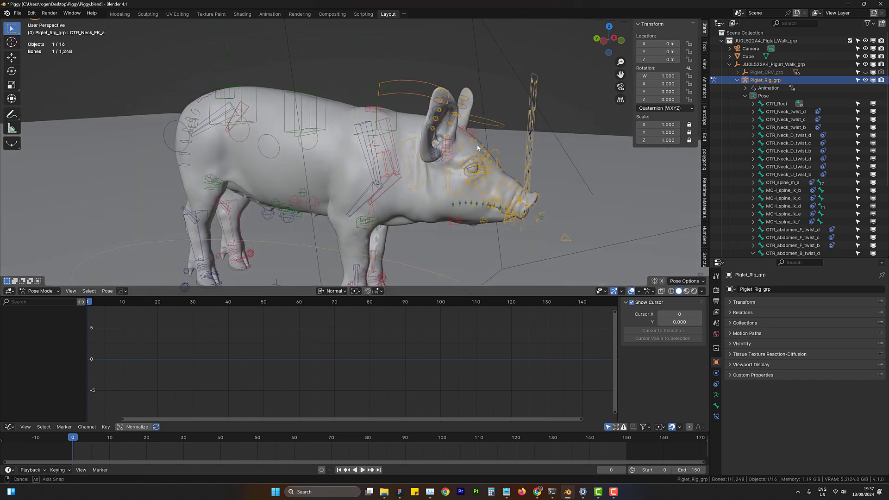
{"action": "key", "text": "g"}
{"action": "right_click", "coordinate": [504, 161]}
{"action": "middle_click_drag", "start_coordinate": [522, 179], "coordinate": [522, 159]}
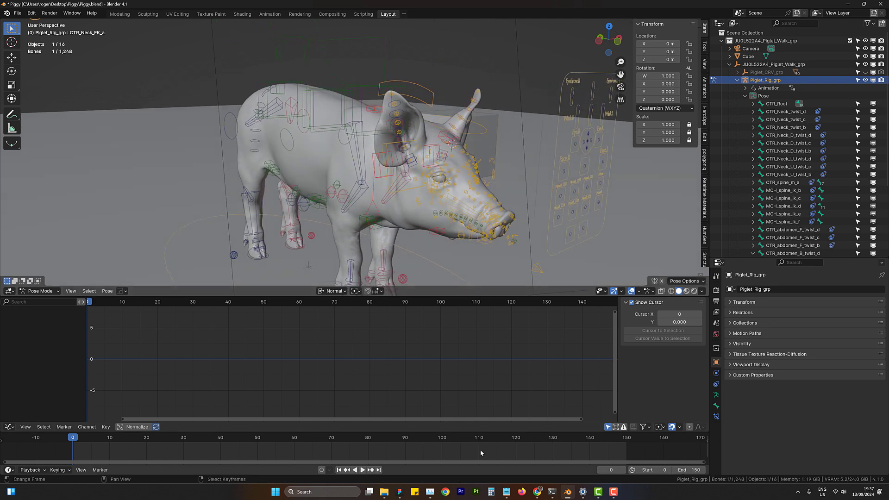
- Make the timeline area taller by raising its border with the Graph Editor
{"action": "left_click_drag", "start_coordinate": [455, 432], "coordinate": [456, 421]}
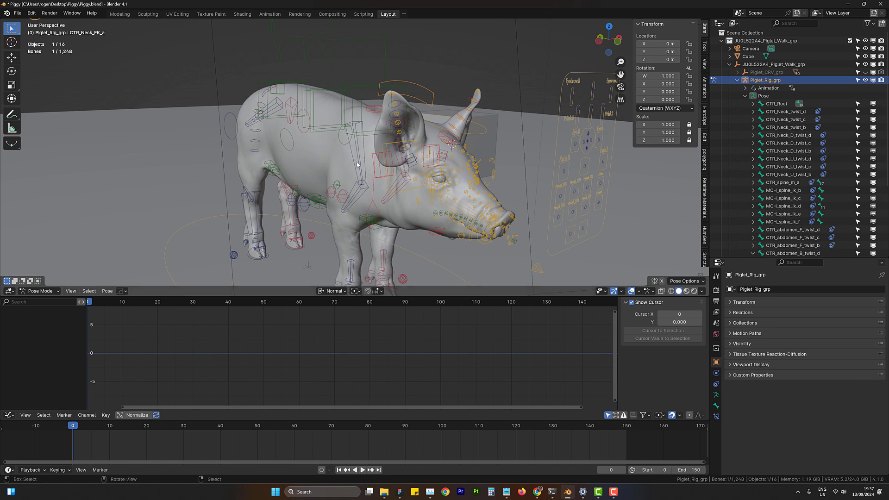
{"action": "middle_click_drag", "start_coordinate": [389, 162], "coordinate": [412, 159]}
{"action": "scroll", "coordinate": [412, 159], "scroll_direction": "up", "scroll_amount": 2}
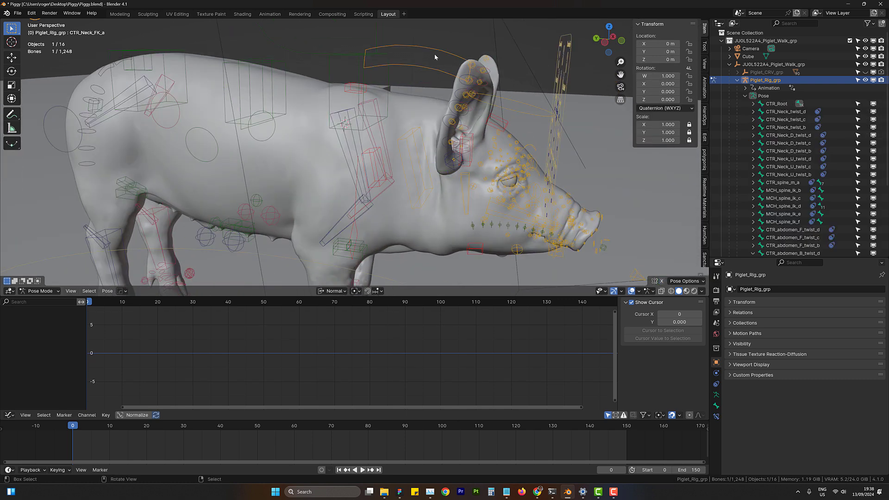
- Keyframe the rotation of the CTR_Neck_FK_a control at frame 0 and at frame 150
{"action": "scroll", "coordinate": [482, 78], "scroll_direction": "down", "scroll_amount": 1}
{"action": "scroll", "coordinate": [482, 78], "scroll_direction": "down", "scroll_amount": 1}
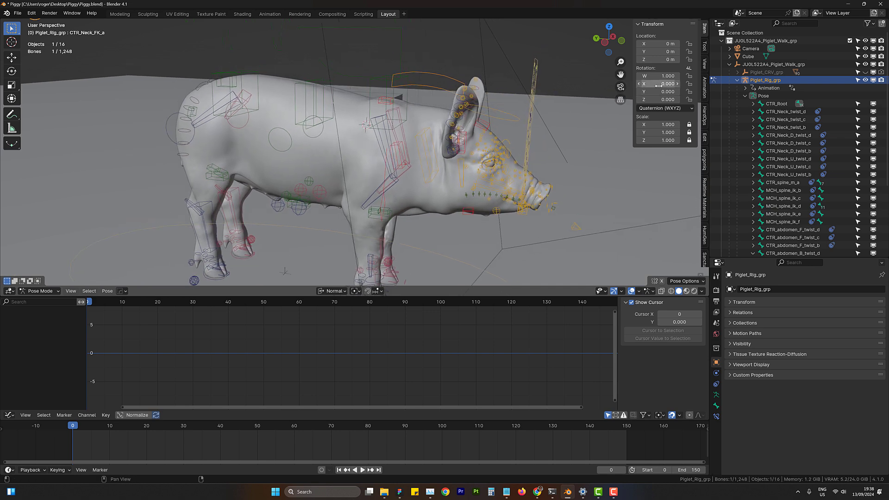
{"action": "key", "text": "i"}
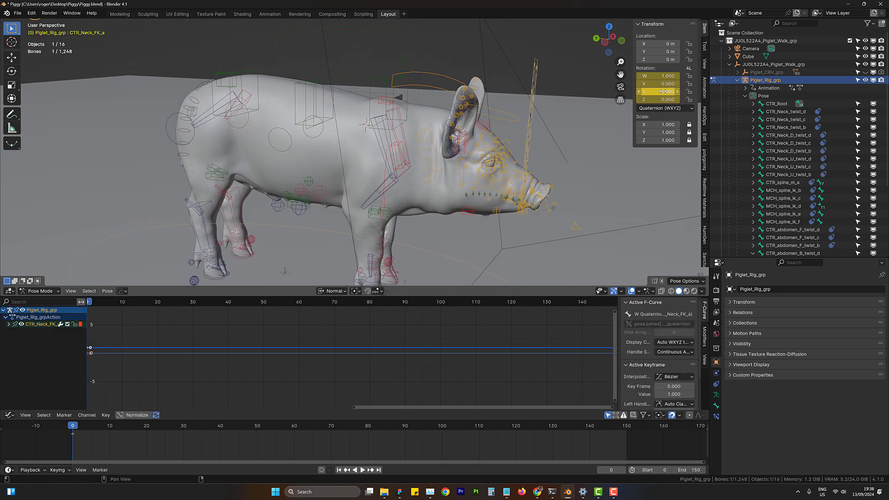
{"action": "left_click", "coordinate": [379, 470]}
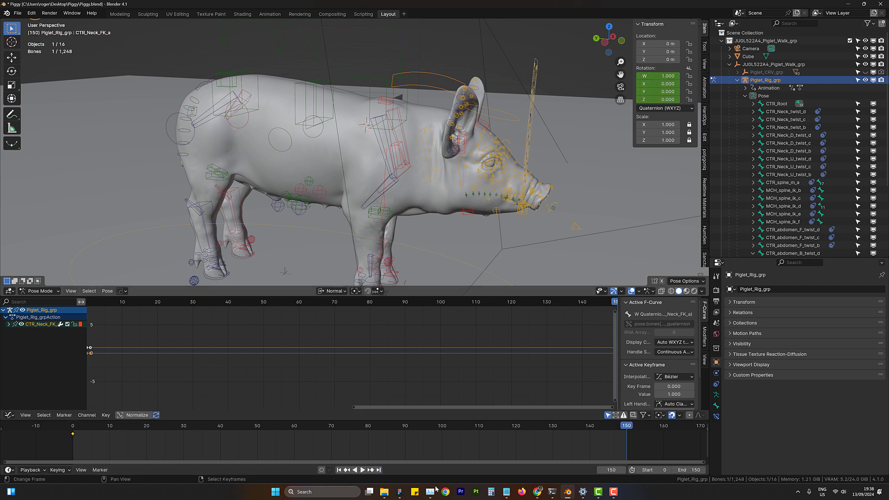
{"action": "left_click", "coordinate": [339, 470]}
{"action": "left_click", "coordinate": [378, 470]}
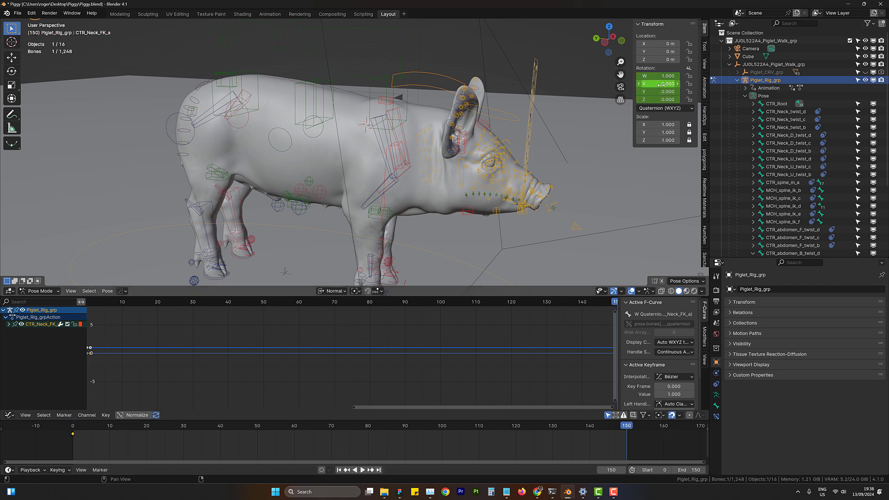
{"action": "key", "text": "i"}
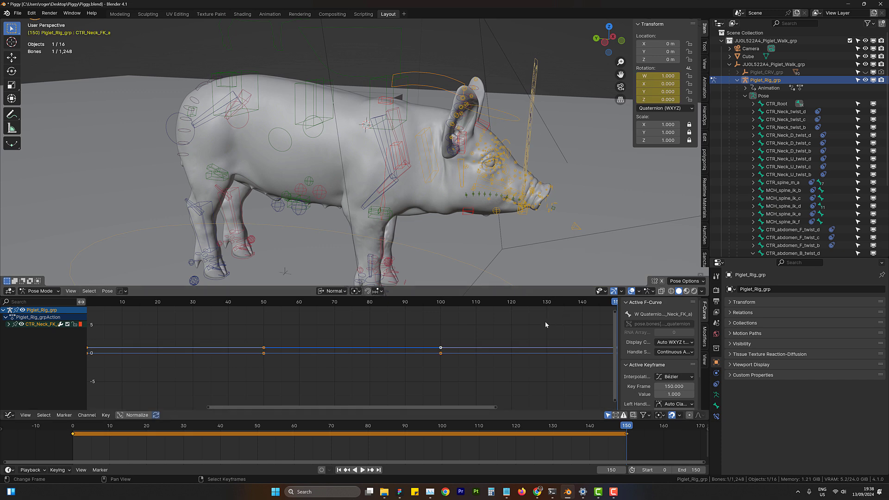
- Add a Noise modifier to the neck control's X Quaternion Rotation curve in the Graph Editor
{"action": "left_click", "coordinate": [9, 324]}
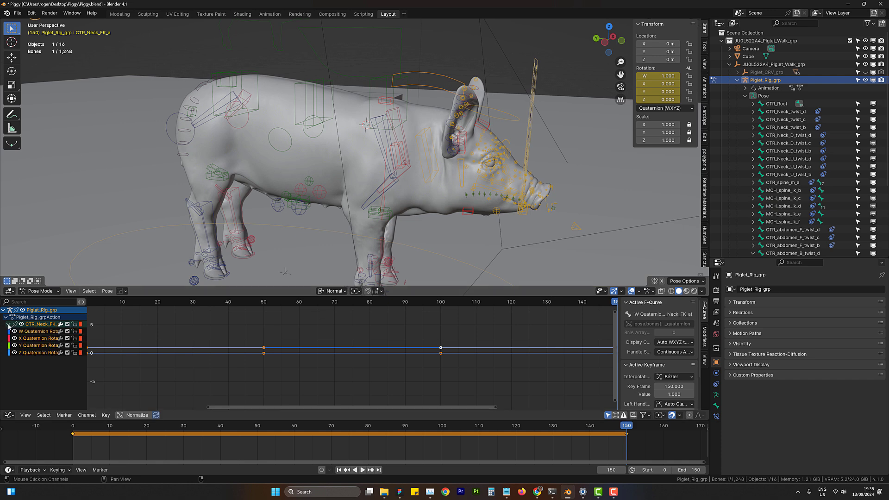
{"action": "left_click", "coordinate": [38, 339]}
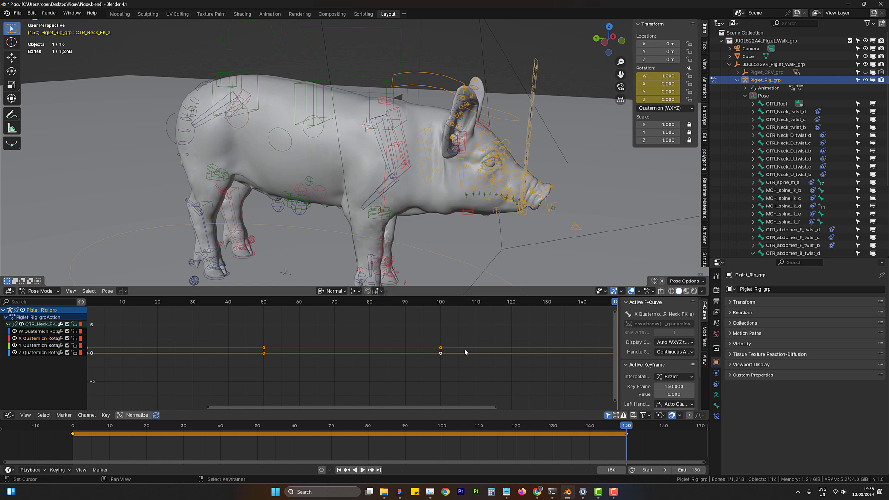
{"action": "mouse_move", "coordinate": [464, 351]}
{"action": "middle_mouse_down"}
{"action": "mouse_move", "coordinate": [448, 348]}
{"action": "mouse_move", "coordinate": [460, 349]}
{"action": "middle_mouse_up"}
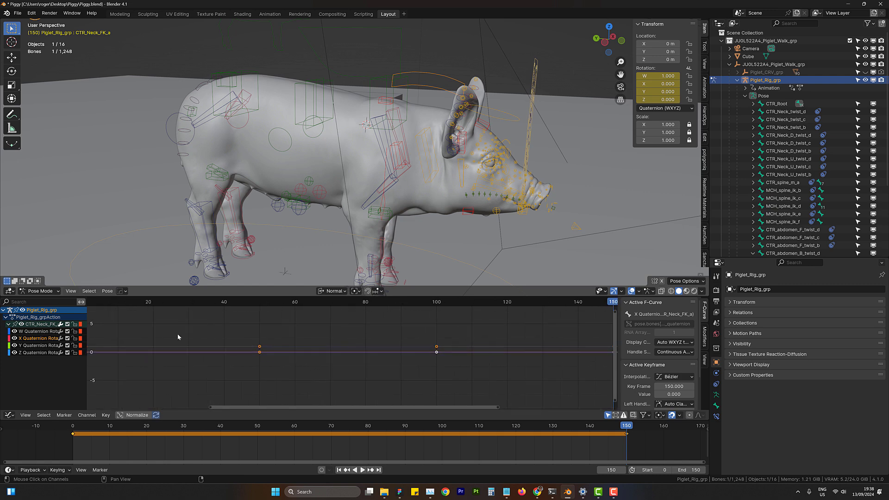
{"action": "left_click", "coordinate": [704, 338]}
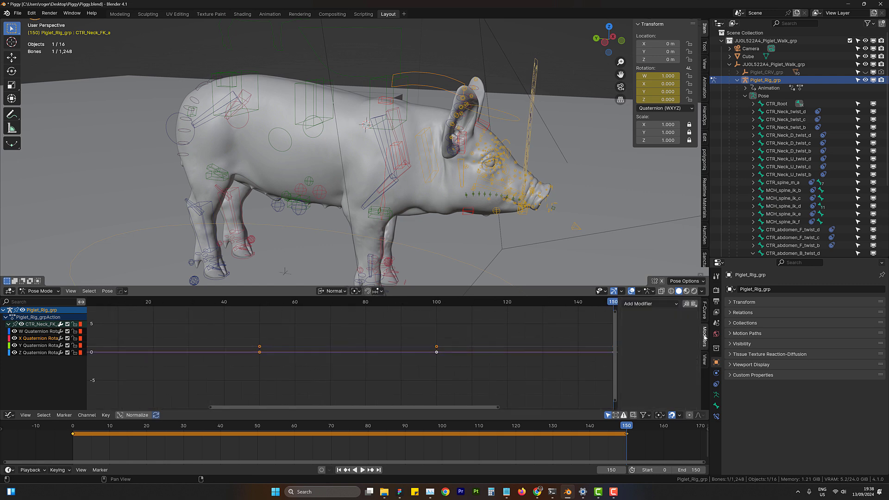
{"action": "left_click", "coordinate": [649, 304]}
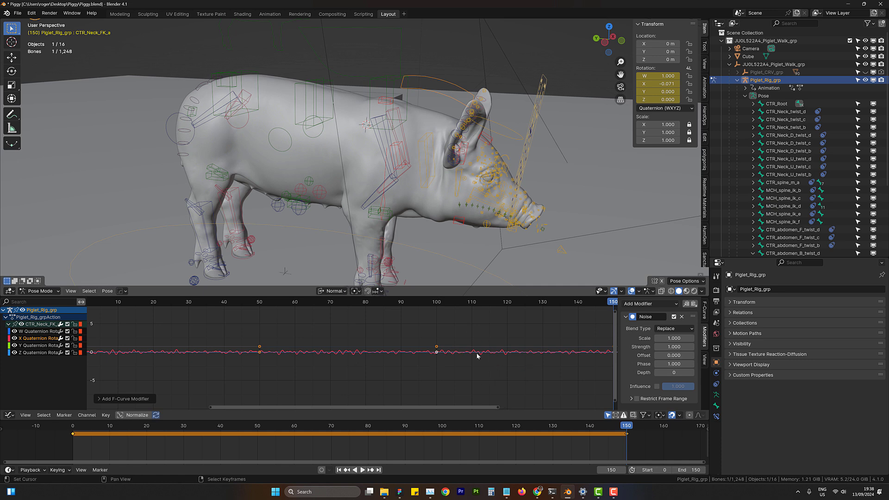
- Play back the animation to examine the noise motion on the piglet's head
{"action": "middle_click_drag", "start_coordinate": [494, 164], "coordinate": [458, 181]}
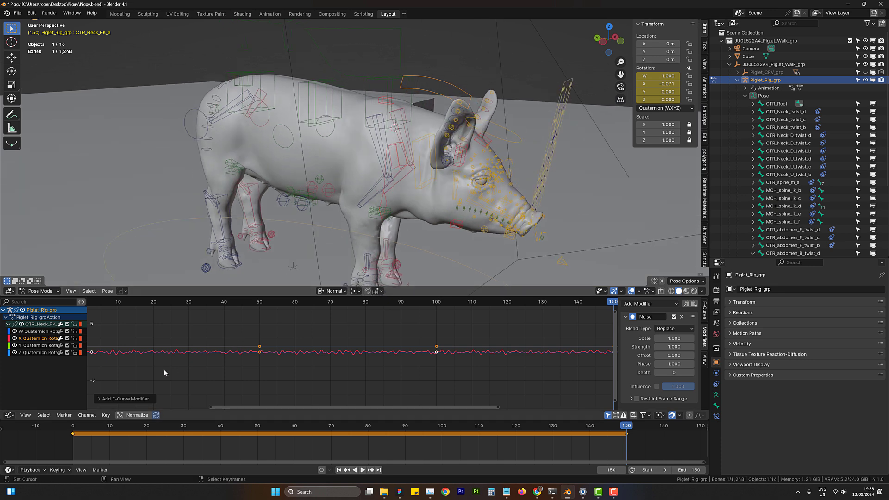
{"action": "left_click", "coordinate": [106, 444]}
{"action": "left_click", "coordinate": [366, 469]}
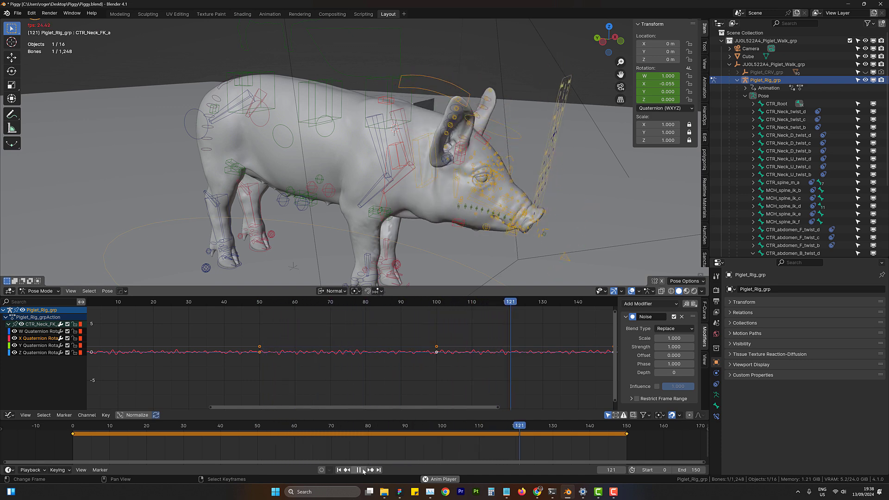
{"action": "left_click", "coordinate": [359, 470]}
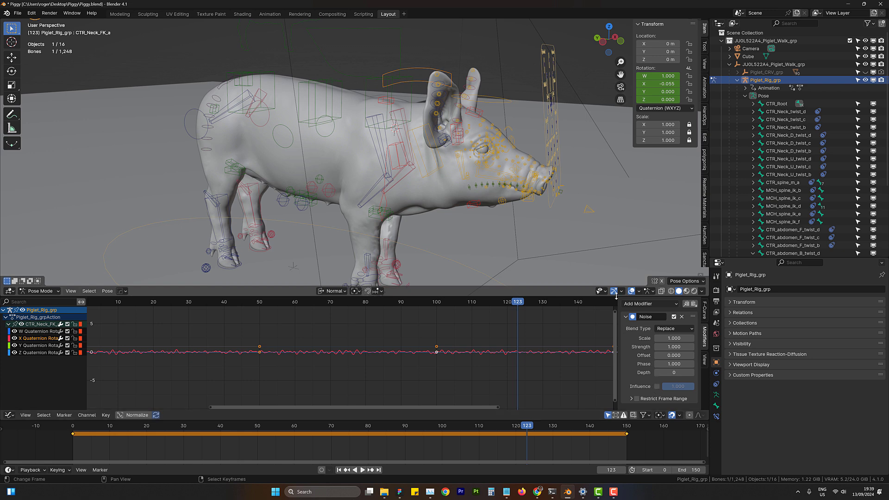
- Enlarge the Graph Editor, set the Noise modifier's Scale to 9.4 and scrub to frame 80
{"action": "left_click_drag", "start_coordinate": [617, 298], "coordinate": [614, 255]}
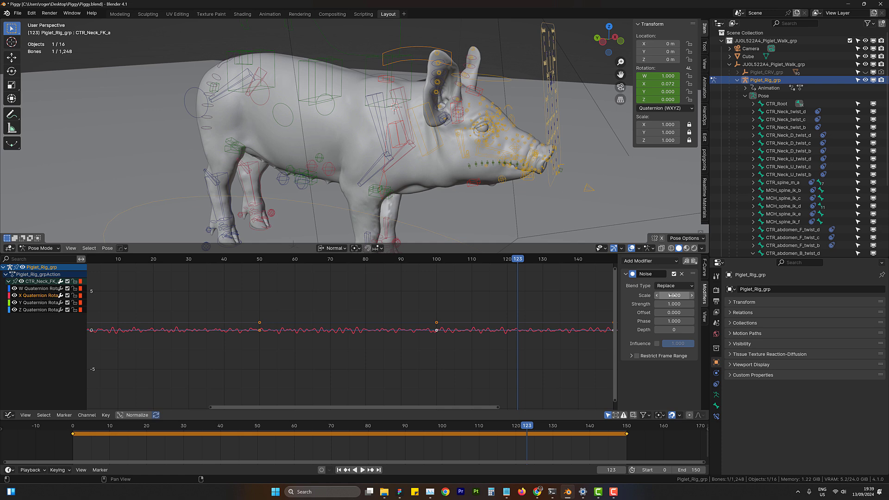
{"action": "left_click_drag", "start_coordinate": [674, 295], "coordinate": [788, 295]}
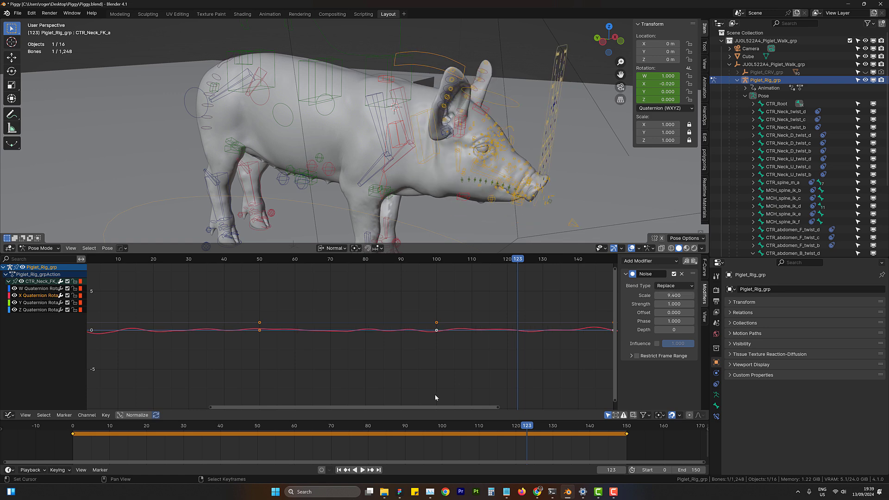
{"action": "mouse_move", "coordinate": [381, 444]}
{"action": "left_mouse_down"}
{"action": "mouse_move", "coordinate": [255, 439]}
{"action": "mouse_move", "coordinate": [368, 435]}
{"action": "left_mouse_up"}
- Try increasing the Noise modifier's Strength, undo it and scrub the timeline back to frame 21
{"action": "left_click_drag", "start_coordinate": [669, 304], "coordinate": [759, 304]}
{"action": "key", "text": "ctrl+z"}
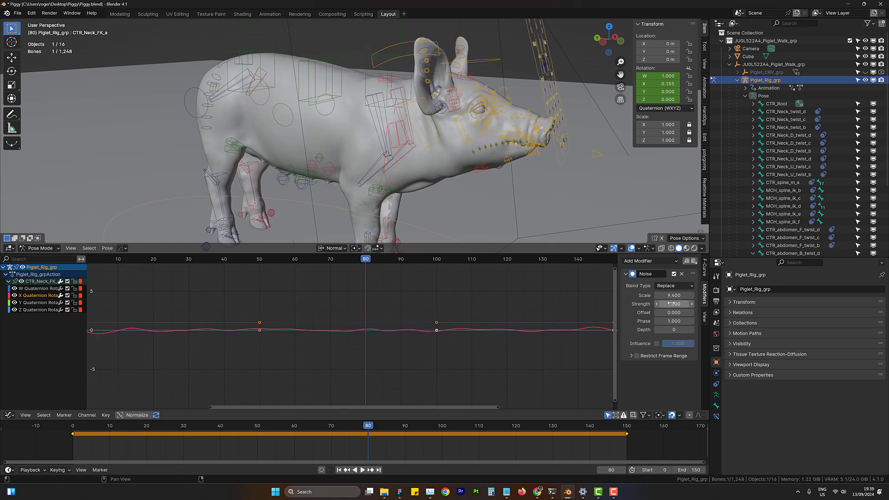
{"action": "left_click_drag", "start_coordinate": [362, 442], "coordinate": [150, 442]}
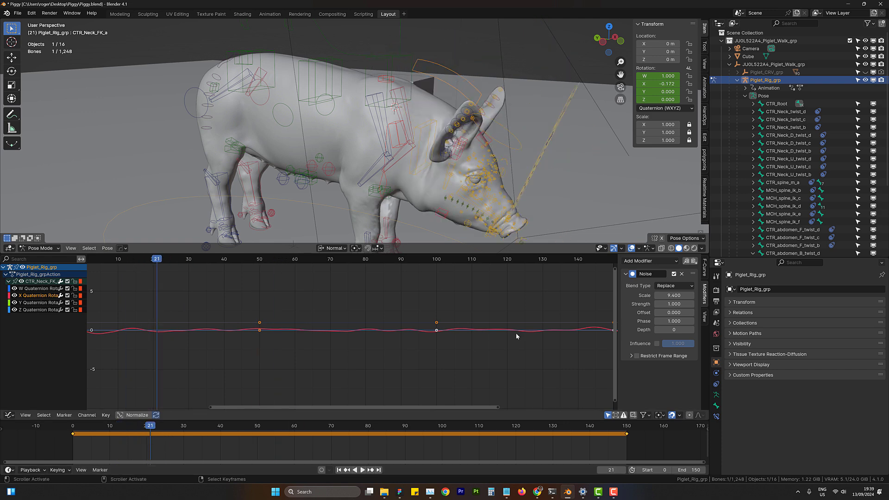
- Restrict the Noise modifier to a frame range starting at 1.6 and ending at 97.8
{"action": "left_click", "coordinate": [637, 356]}
{"action": "left_click", "coordinate": [633, 357]}
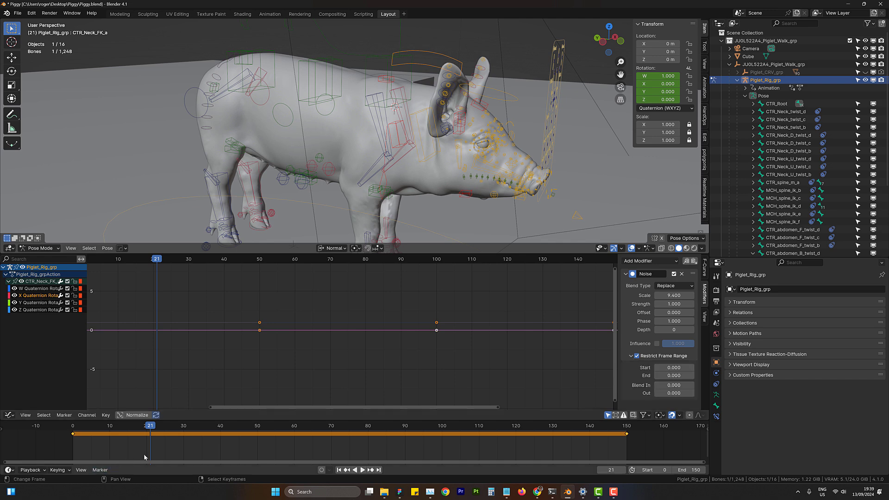
{"action": "left_click_drag", "start_coordinate": [150, 452], "coordinate": [254, 443]}
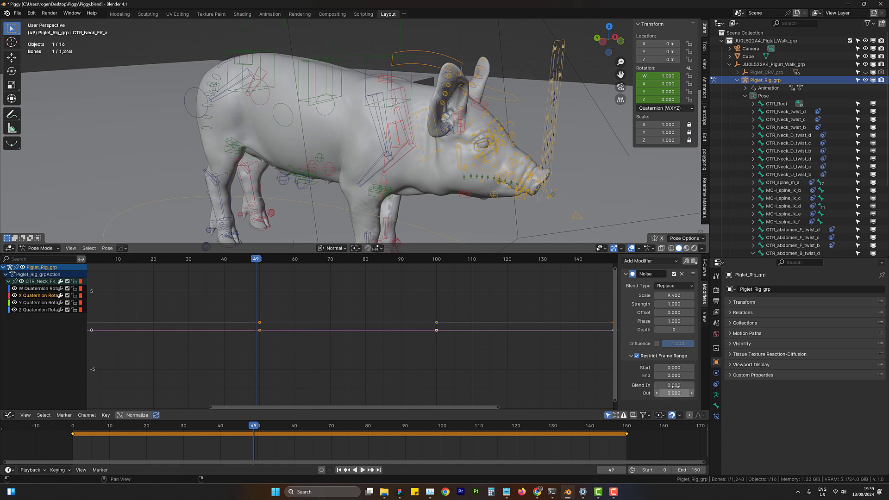
{"action": "left_click_drag", "start_coordinate": [676, 368], "coordinate": [677, 367]}
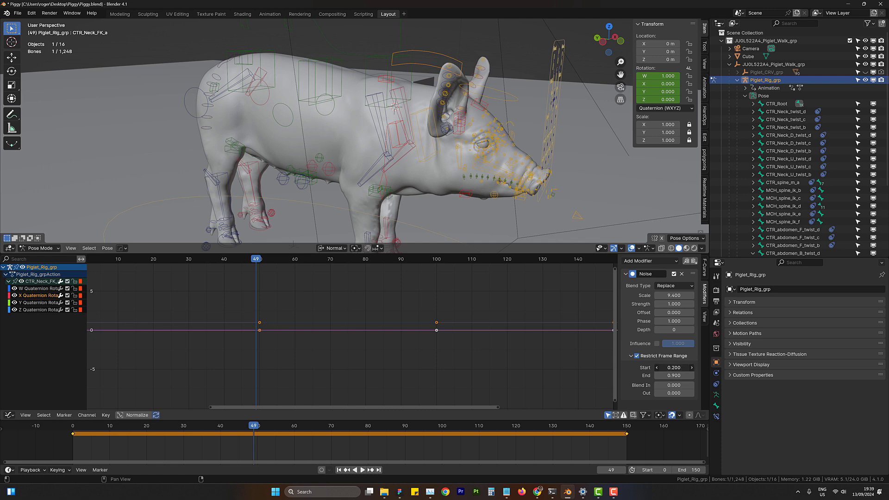
{"action": "left_click_drag", "start_coordinate": [683, 368], "coordinate": [859, 376]}
{"action": "left_click_drag", "start_coordinate": [674, 375], "coordinate": [752, 376]}
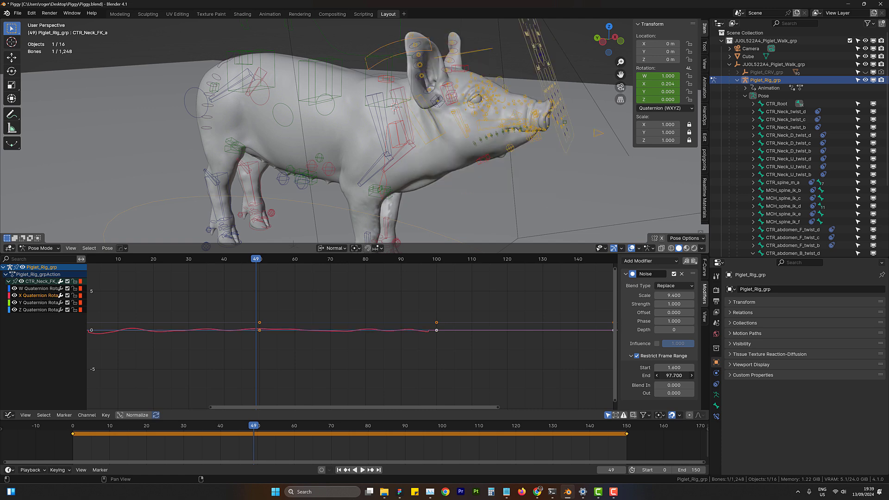
- Set the noise range's Blend In to 26.5 and Blend Out to 10.9, and play back the animation
{"action": "key", "text": "Home"}
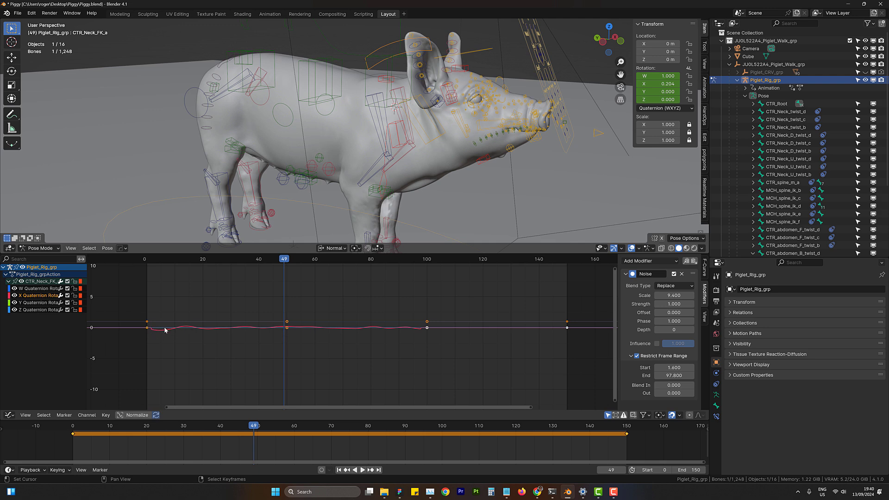
{"action": "left_click_drag", "start_coordinate": [254, 439], "coordinate": [290, 443]}
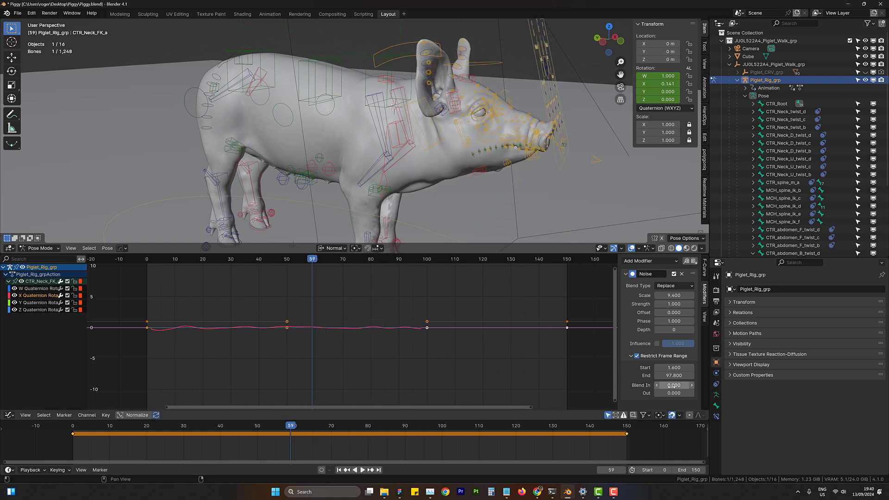
{"action": "left_click_drag", "start_coordinate": [671, 386], "coordinate": [675, 386]}
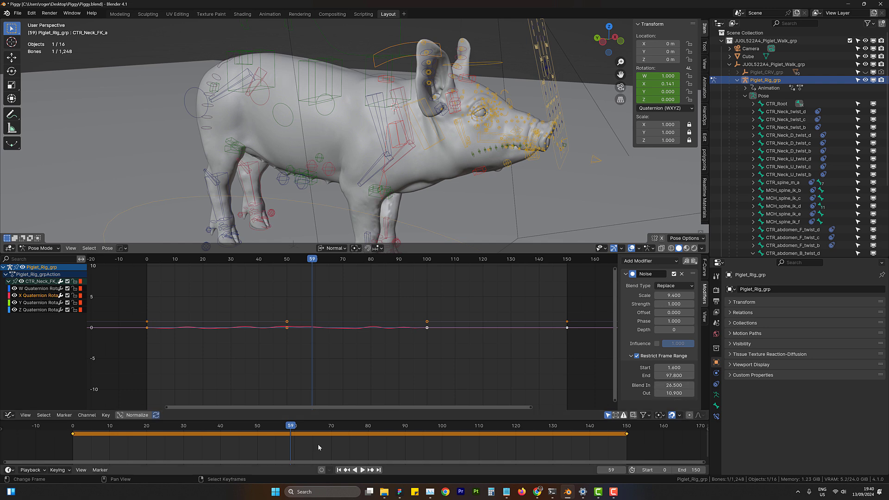
{"action": "left_click_drag", "start_coordinate": [148, 447], "coordinate": [76, 451]}
{"action": "left_click", "coordinate": [362, 470]}
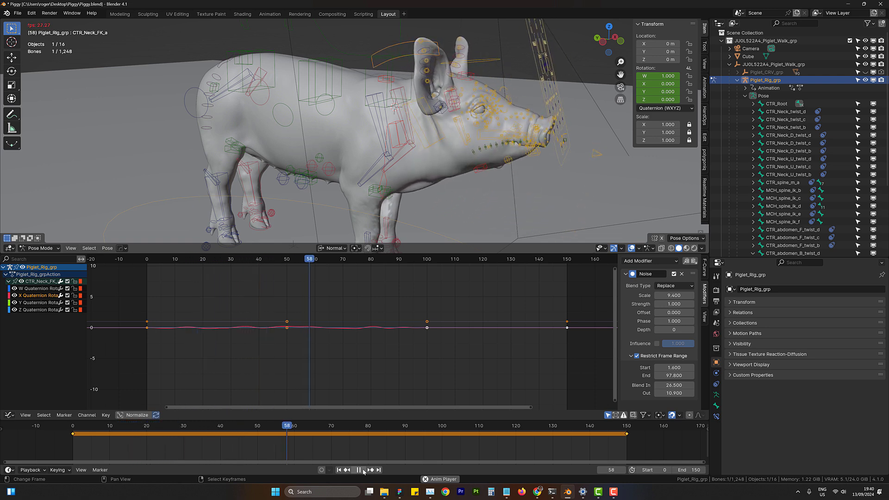
{"action": "left_click", "coordinate": [359, 470]}
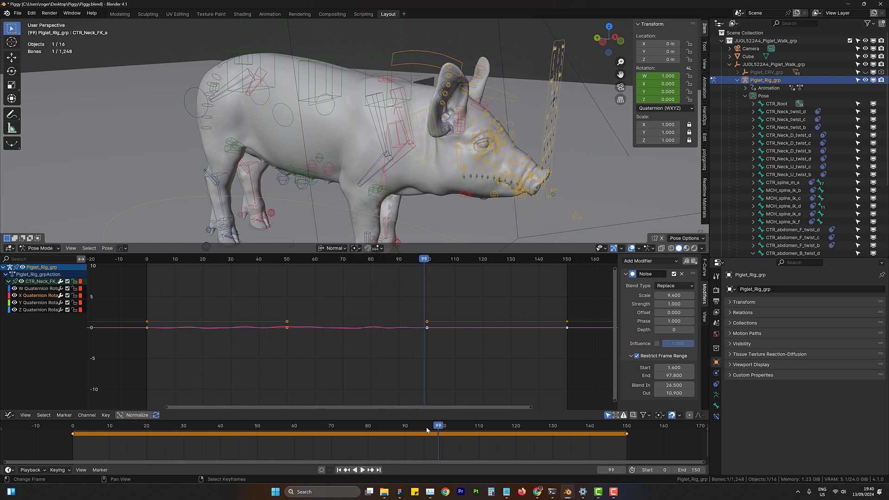
- Set the Noise modifier's Scale to 15 and play back the slower head motion
{"action": "left_click", "coordinate": [673, 296]}
{"action": "key", "text": "Return"}
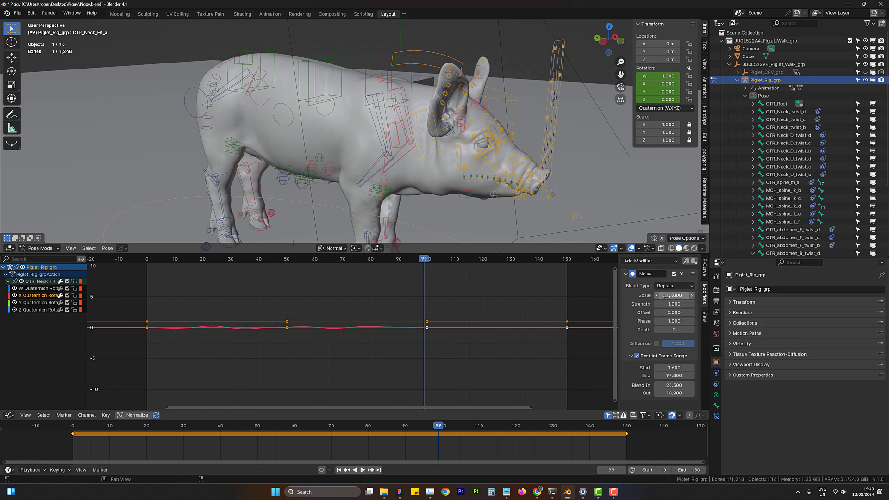
{"action": "left_click", "coordinate": [102, 442]}
{"action": "left_click", "coordinate": [363, 470]}
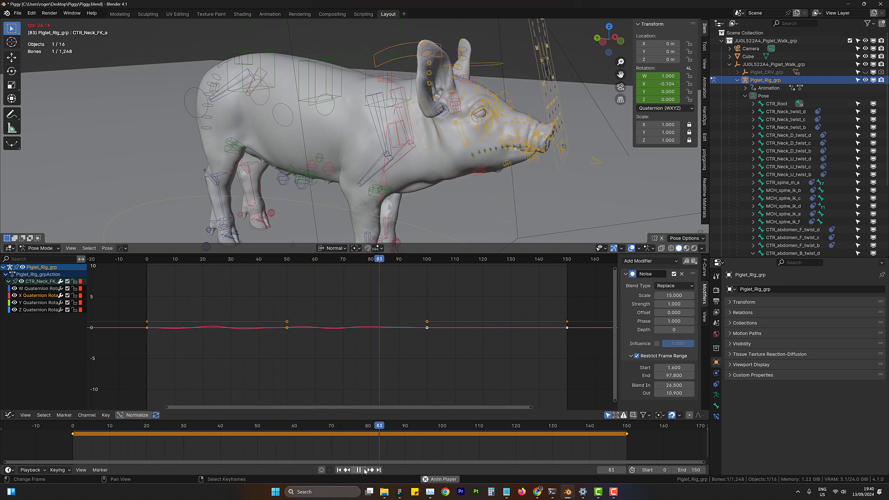
{"action": "left_click", "coordinate": [359, 469]}
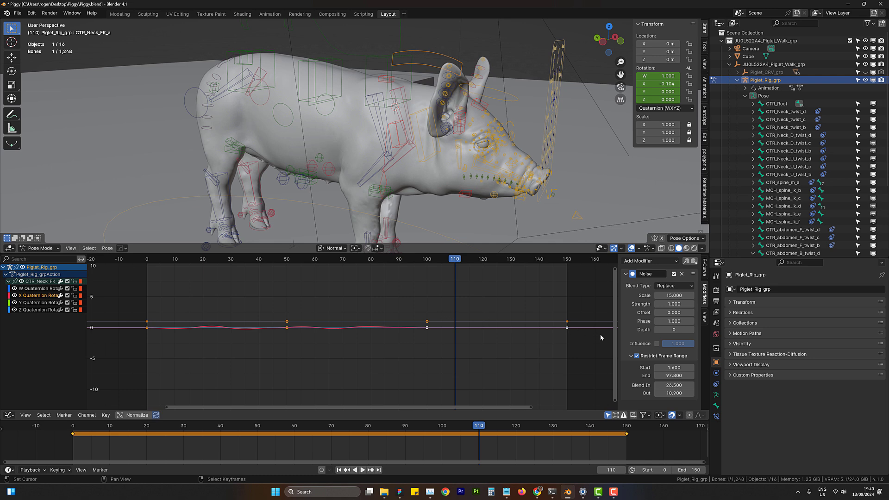
- Extend the noise range's End to frame 139.4 and play back the animation
{"action": "mouse_move", "coordinate": [673, 375]}
{"action": "left_mouse_down"}
{"action": "mouse_move", "coordinate": [703, 376]}
{"action": "mouse_move", "coordinate": [676, 375]}
{"action": "left_mouse_up"}
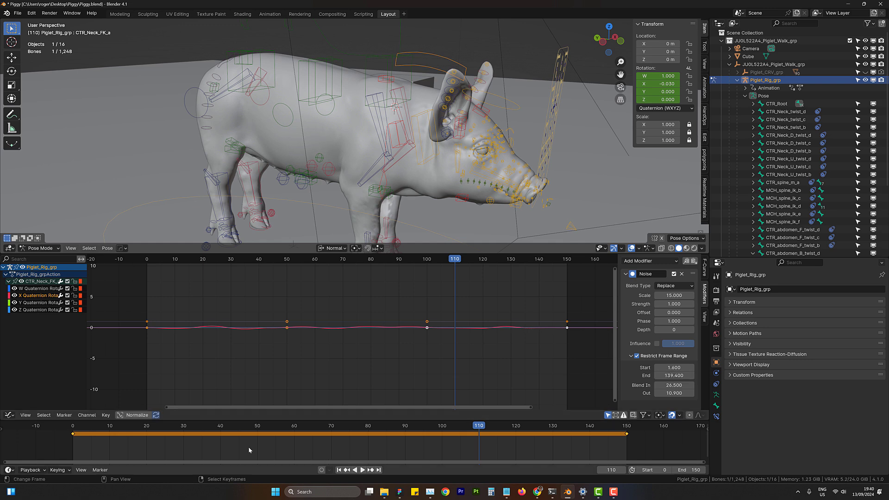
{"action": "left_click", "coordinate": [110, 446]}
{"action": "key", "text": "space"}
{"action": "left_click", "coordinate": [363, 470]}
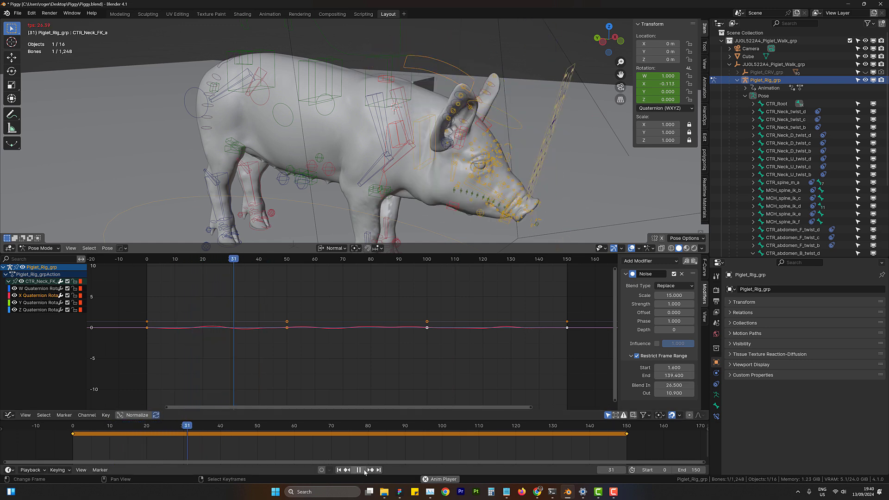
{"action": "left_click", "coordinate": [364, 470]}
- Copy the Noise modifier from the X Quaternion Rotation curve and paste it onto the Y Quaternion Rotation curve
{"action": "middle_click_drag", "start_coordinate": [527, 153], "coordinate": [429, 154]}
{"action": "scroll", "coordinate": [430, 154], "scroll_direction": "up", "scroll_amount": 3}
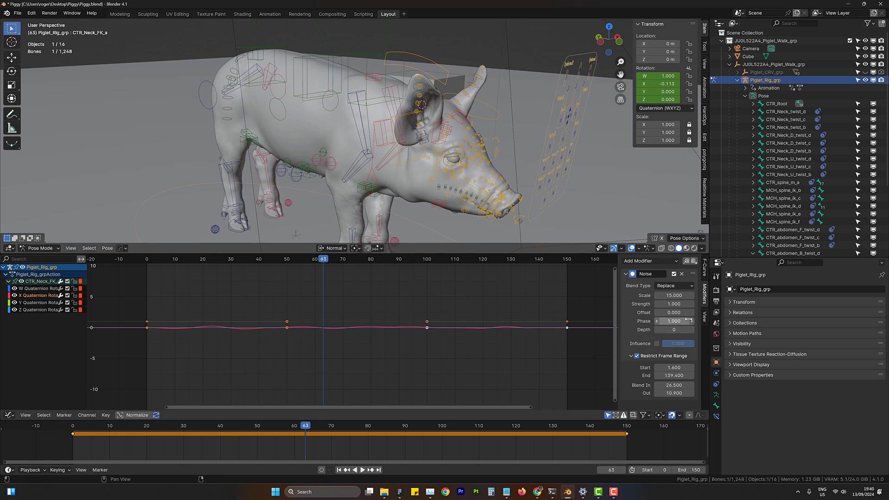
{"action": "left_click", "coordinate": [686, 262]}
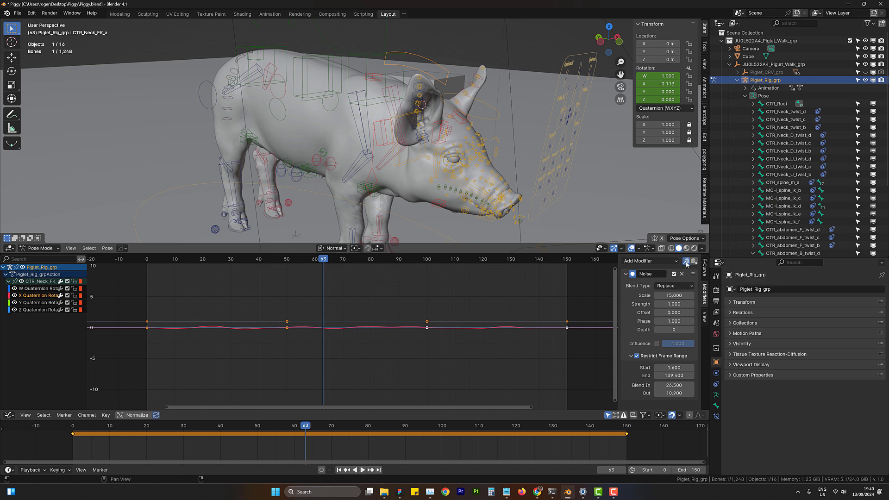
{"action": "left_click", "coordinate": [34, 304]}
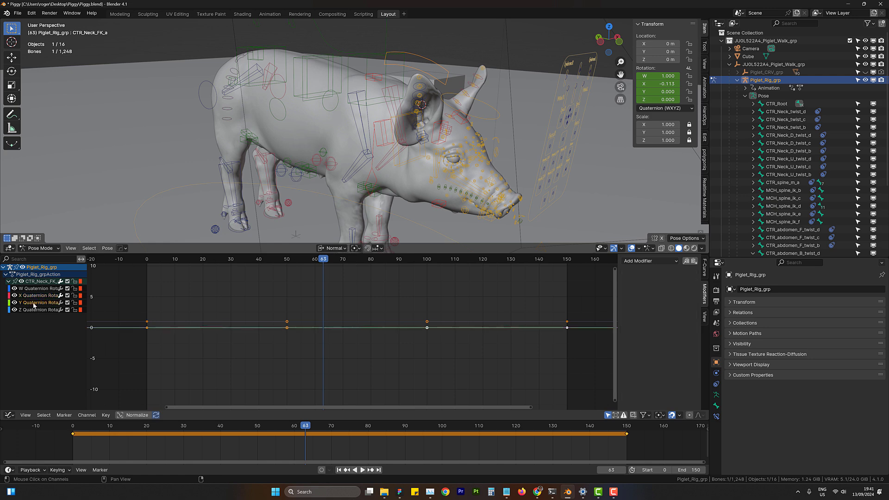
{"action": "left_click", "coordinate": [694, 262]}
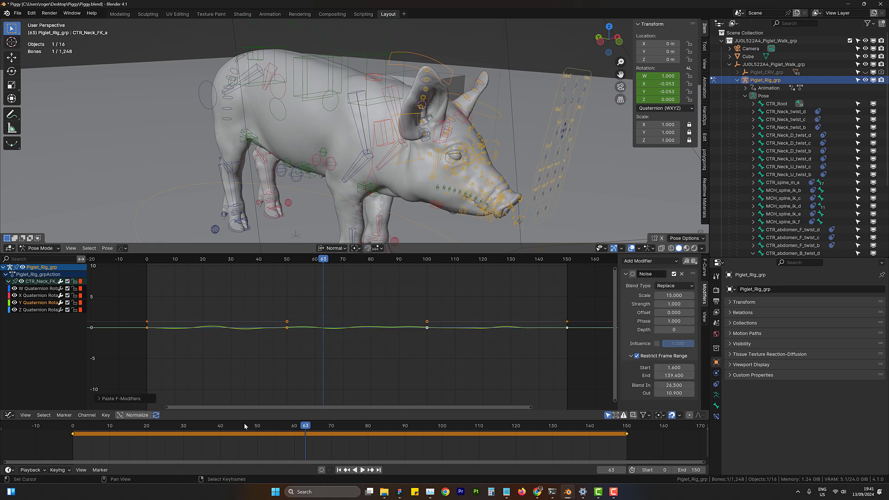
- Scrub and play back the animation to examine the neck motion with noise on both X and Y rotation
{"action": "left_click_drag", "start_coordinate": [300, 446], "coordinate": [179, 443]}
{"action": "key", "text": "space"}
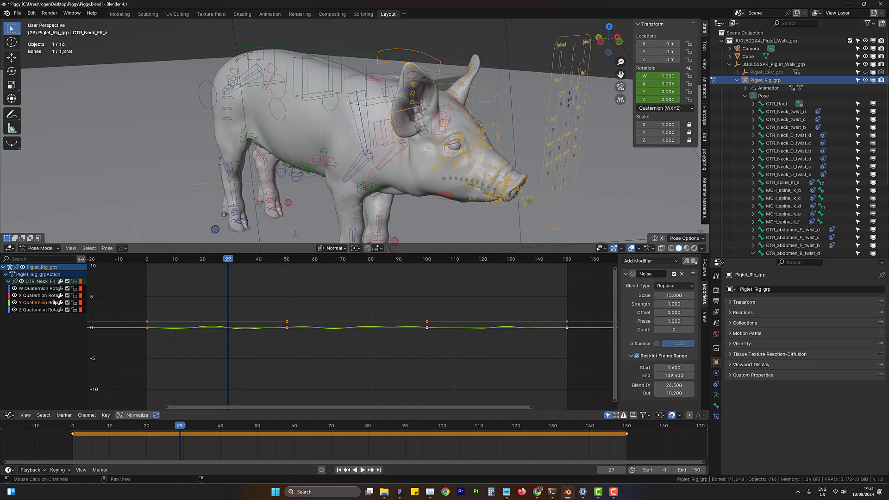
{"action": "left_click", "coordinate": [362, 470]}
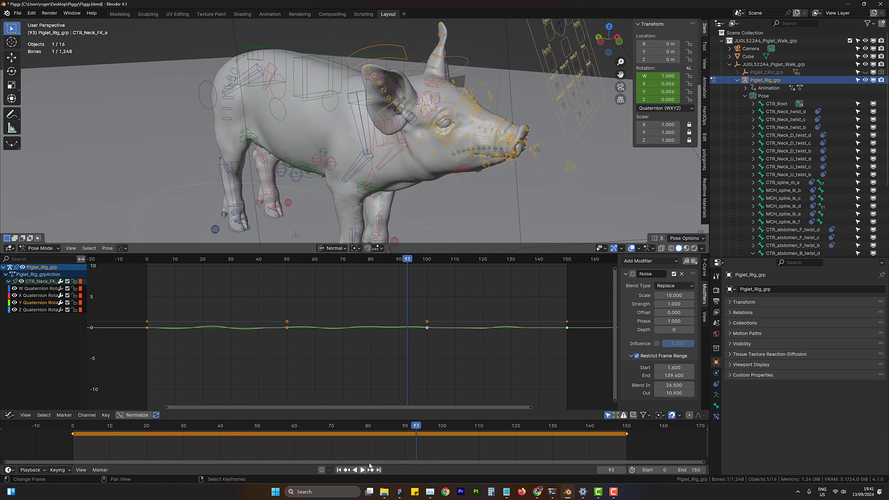
{"action": "left_click", "coordinate": [359, 470]}
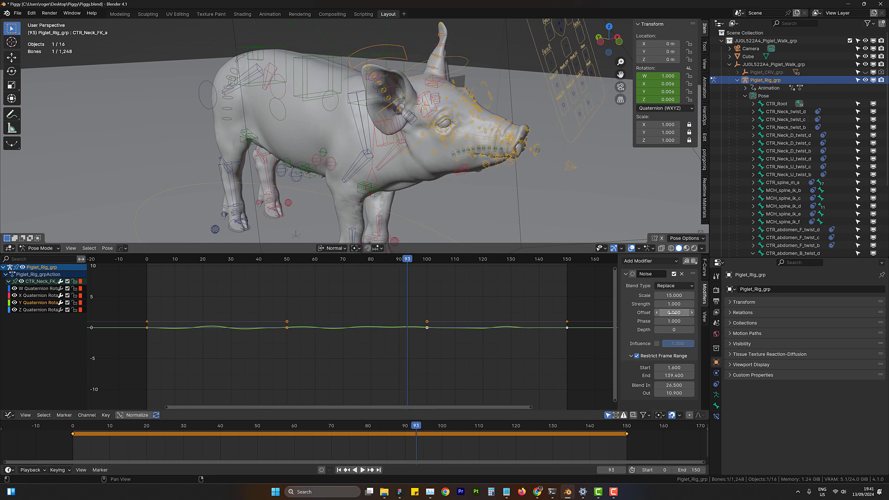
- Set the Y Quaternion Rotation noise Offset to 34.9 and play back the neck animation
{"action": "left_click_drag", "start_coordinate": [673, 312], "coordinate": [715, 313]}
{"action": "left_click", "coordinate": [128, 438]}
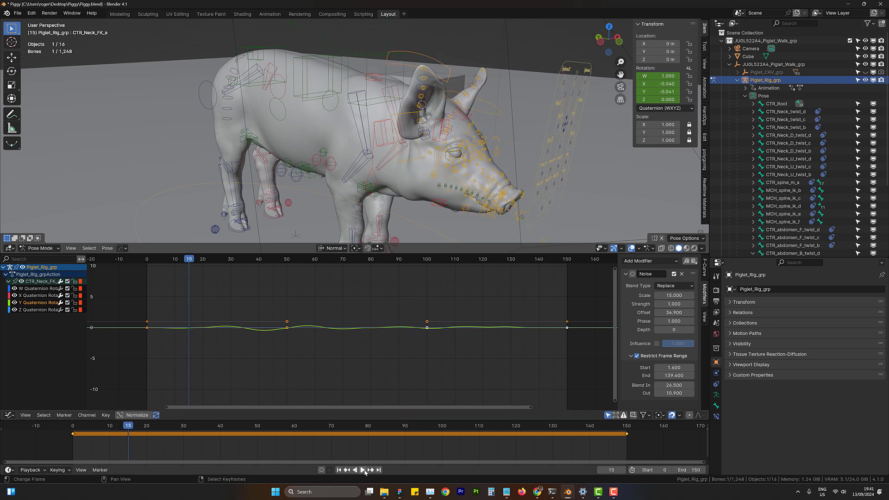
{"action": "left_click", "coordinate": [363, 470]}
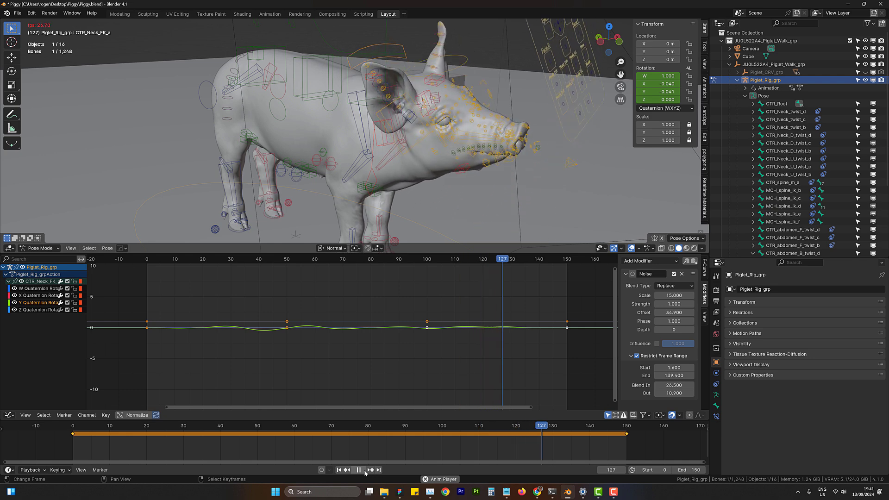
{"action": "left_click", "coordinate": [363, 470]}
- Scrub and replay the timeline to examine how the offset X and Y noise turns the piglet's head
{"action": "left_click_drag", "start_coordinate": [536, 349], "coordinate": [264, 359]}
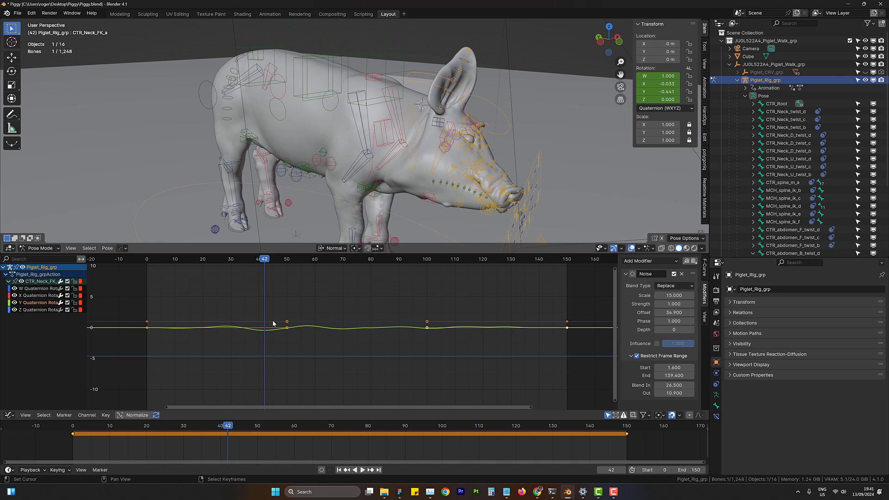
{"action": "left_click", "coordinate": [363, 469]}
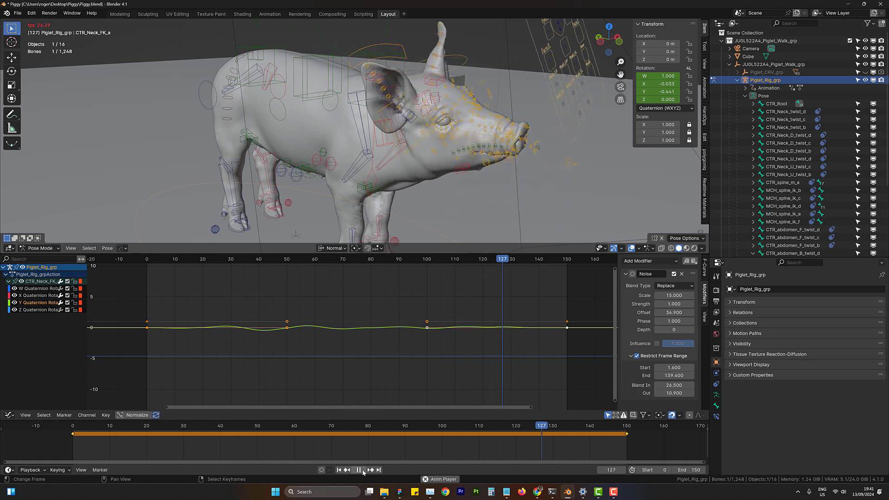
{"action": "key", "text": "space"}
{"action": "left_click_drag", "start_coordinate": [476, 446], "coordinate": [204, 446]}
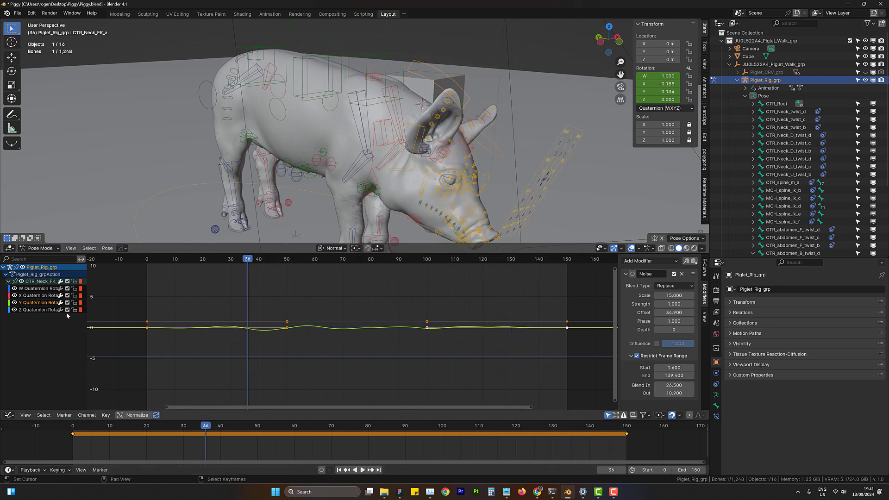
{"action": "key", "text": "space"}
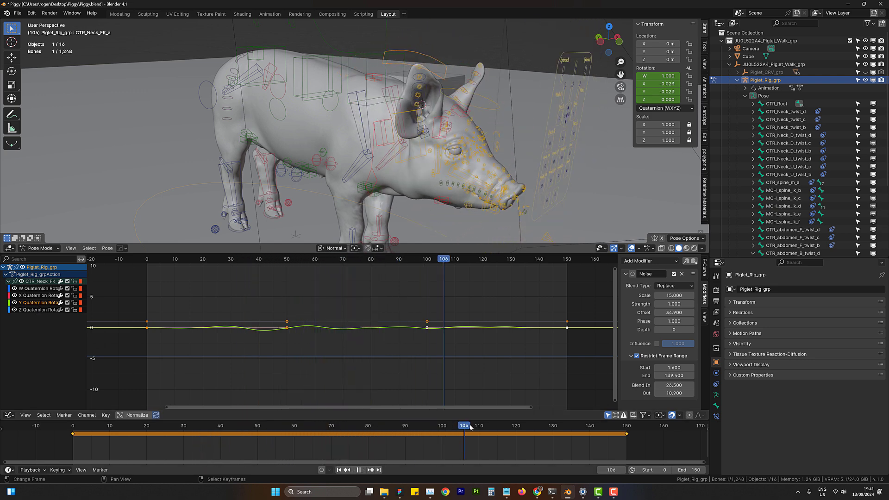
{"action": "left_click_drag", "start_coordinate": [412, 426], "coordinate": [232, 455]}
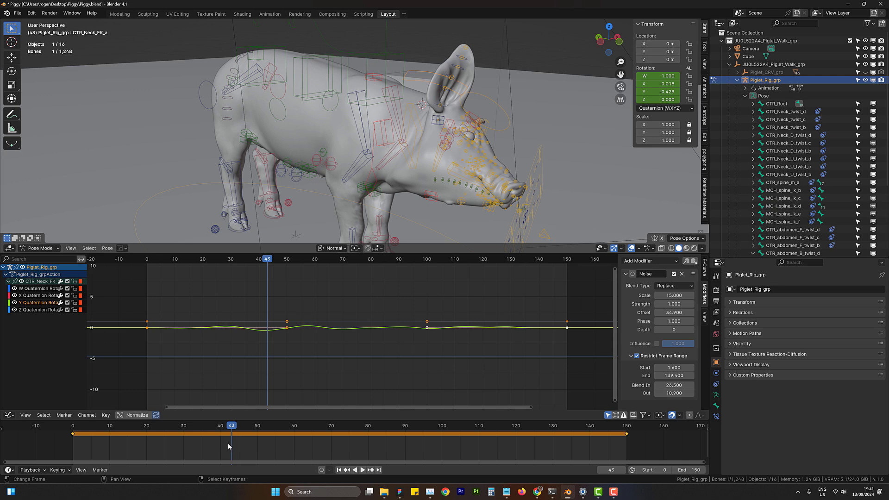
{"action": "left_click_drag", "start_coordinate": [234, 450], "coordinate": [357, 443]}
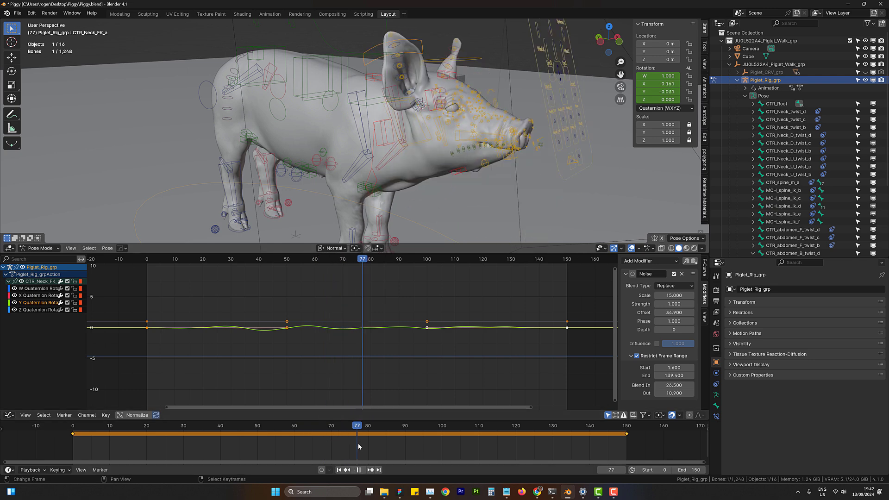
- Select the CTR_Face_b control on the facial control board and test moving it
{"action": "scroll", "coordinate": [405, 231], "scroll_direction": "up", "scroll_amount": 1}
{"action": "middle_click_drag", "start_coordinate": [583, 154], "coordinate": [544, 150]}
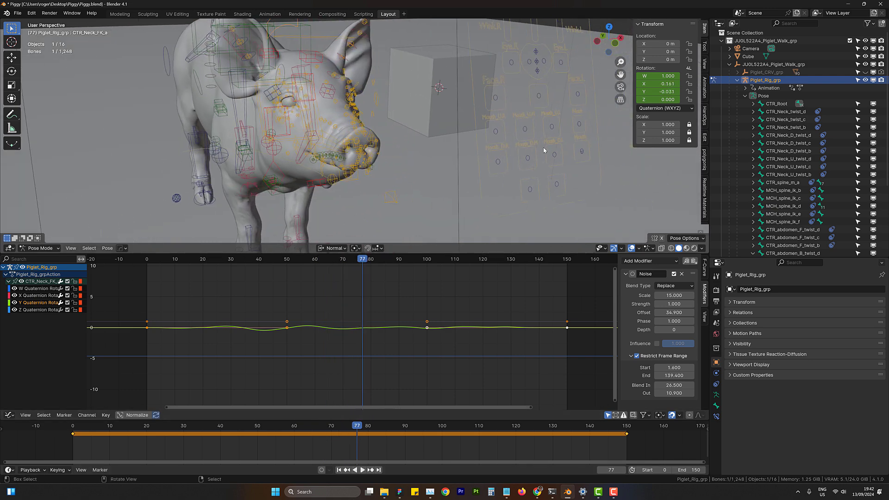
{"action": "left_click", "coordinate": [539, 96]}
{"action": "key", "text": "g"}
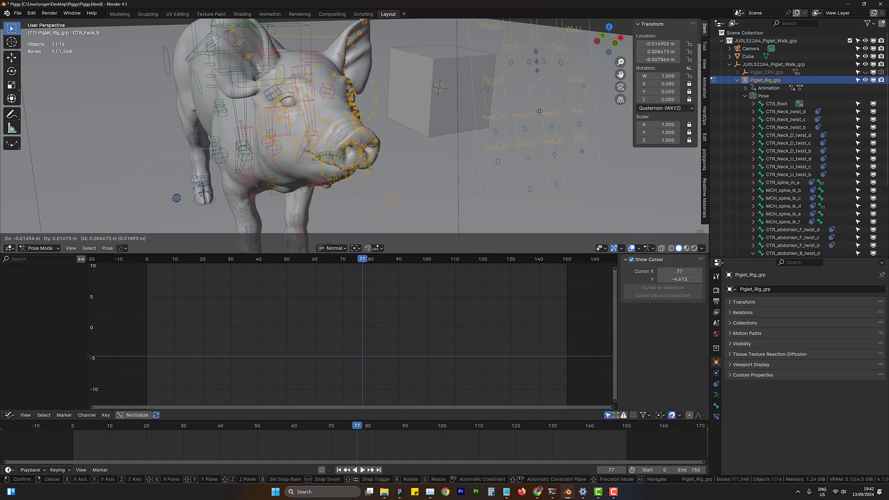
{"action": "right_click", "coordinate": [558, 112]}
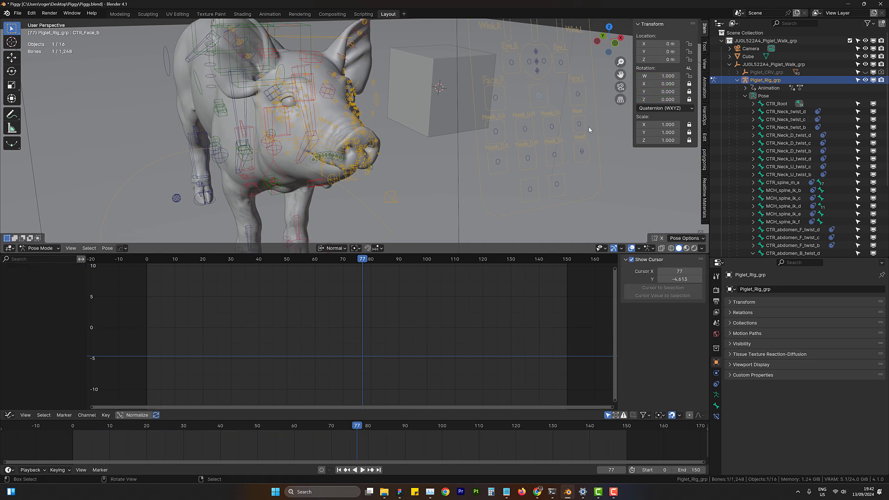
- Select the CTR_Mouth_a control, test its movement, and keyframe its location at frames 0 and 150
{"action": "left_click", "coordinate": [582, 151]}
{"action": "key", "text": "g"}
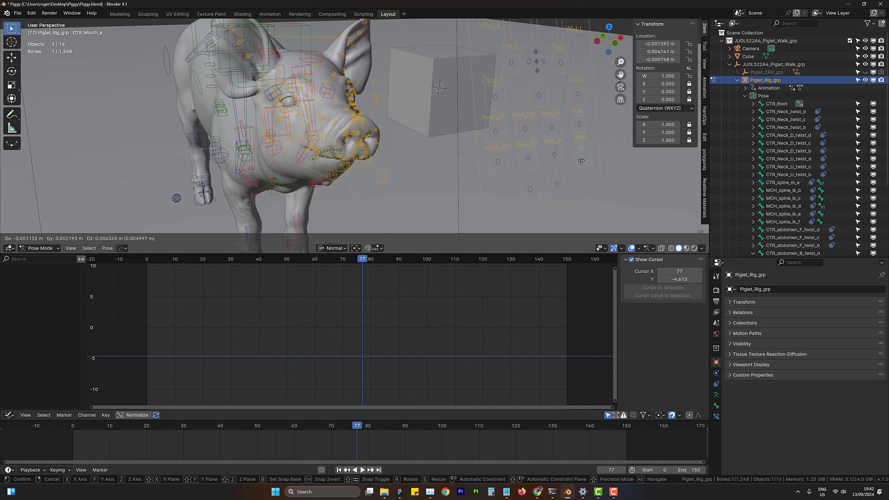
{"action": "right_click", "coordinate": [585, 154]}
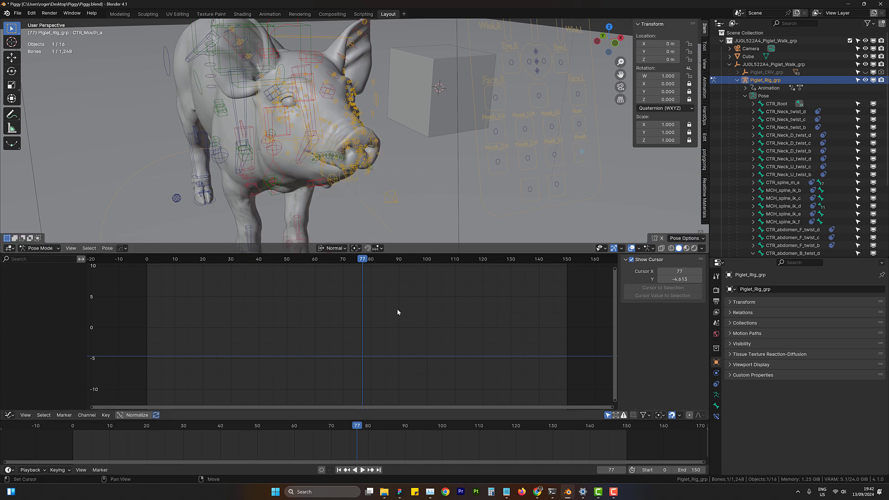
{"action": "left_click", "coordinate": [339, 470]}
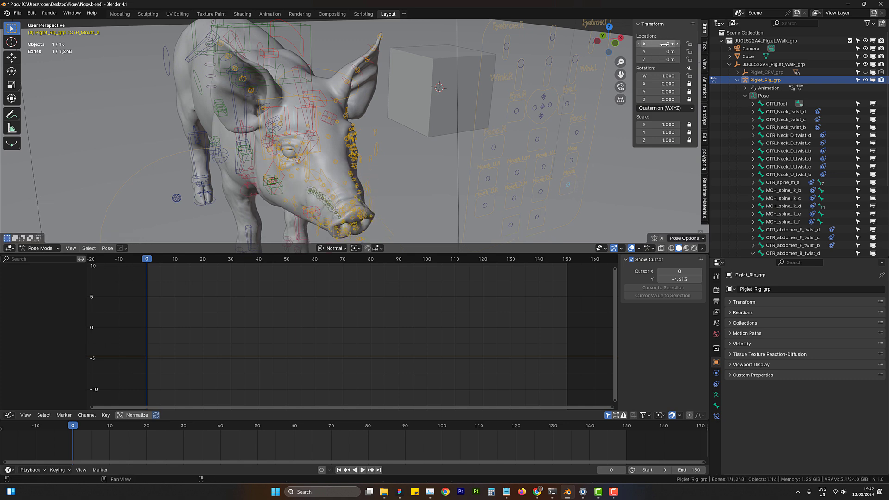
{"action": "key", "text": "i"}
{"action": "left_click", "coordinate": [378, 469]}
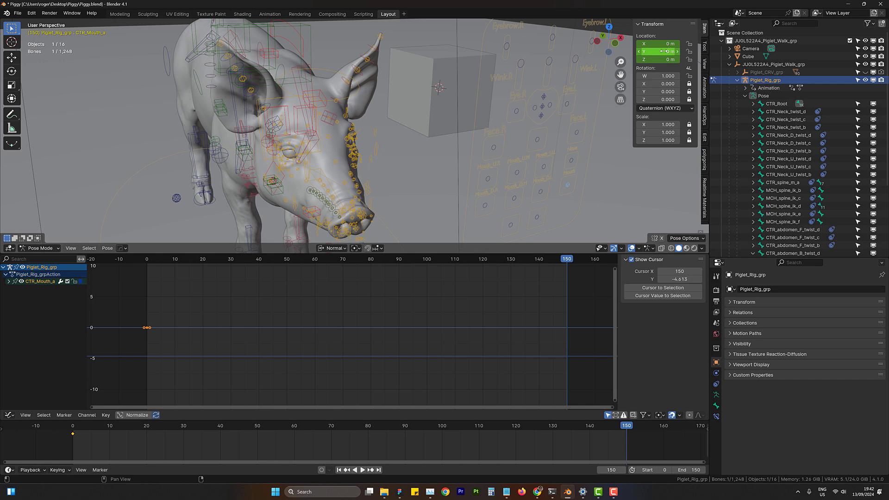
{"action": "key", "text": "i"}
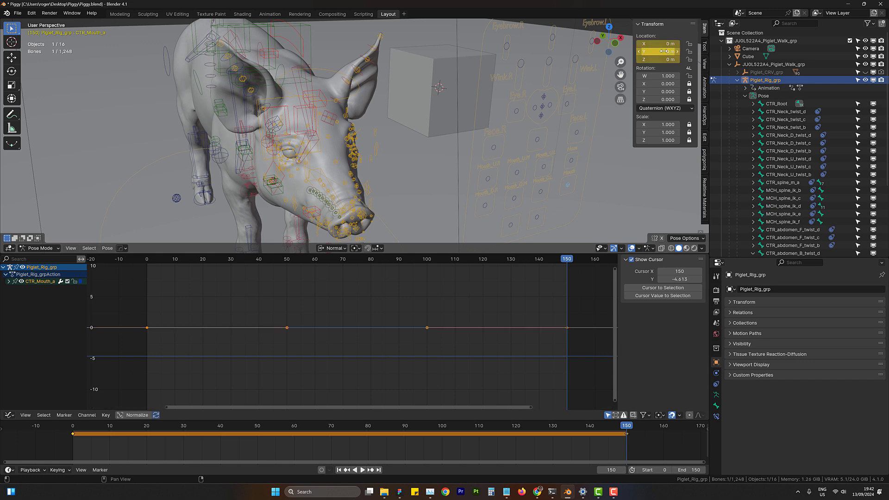
- Paste the copied Noise modifier onto the X Location curve of CTR_Mouth_a
{"action": "left_click", "coordinate": [9, 281]}
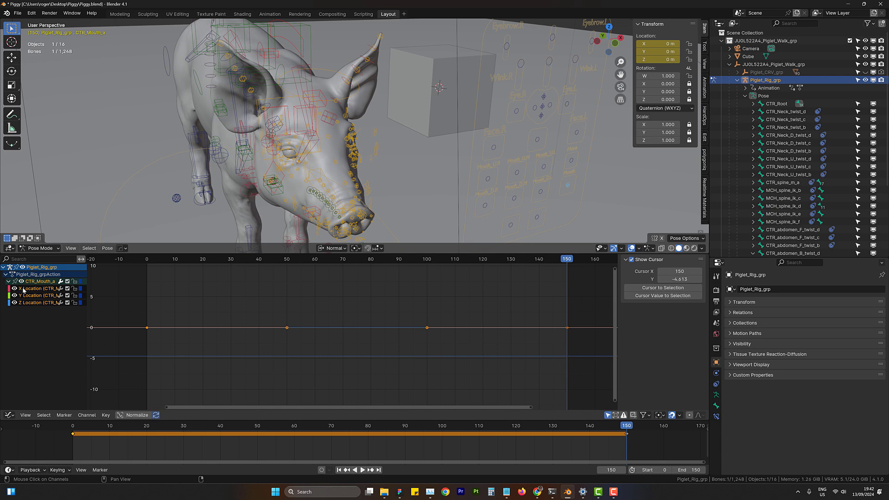
{"action": "left_click", "coordinate": [23, 290]}
{"action": "left_click", "coordinate": [693, 262]}
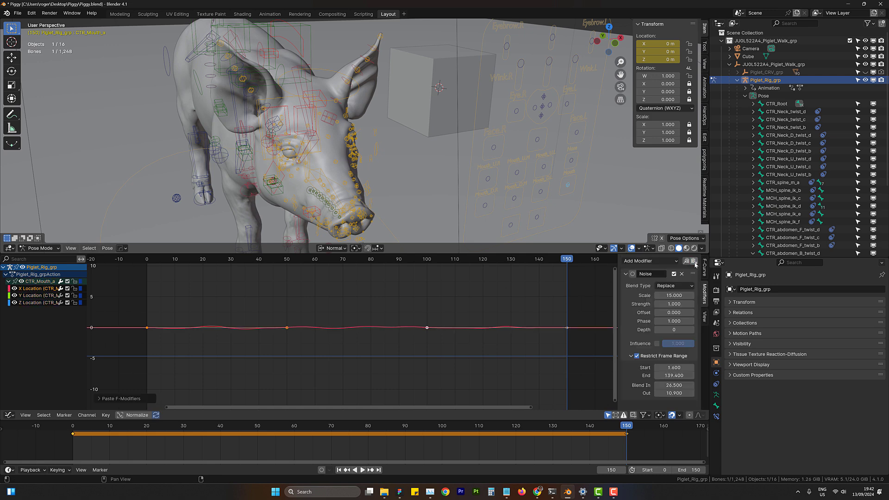
- Scrub and play back the animation with the whole head in view to examine the mouth movement
{"action": "left_click_drag", "start_coordinate": [195, 447], "coordinate": [175, 448]}
{"action": "scroll", "coordinate": [366, 192], "scroll_direction": "down", "scroll_amount": 5}
{"action": "mouse_move", "coordinate": [363, 191]}
{"action": "middle_mouse_down"}
{"action": "mouse_move", "coordinate": [386, 170]}
{"action": "mouse_move", "coordinate": [368, 173]}
{"action": "middle_mouse_up"}
{"action": "scroll", "coordinate": [381, 172], "scroll_direction": "up", "scroll_amount": 4}
{"action": "scroll", "coordinate": [368, 174], "scroll_direction": "up", "scroll_amount": 1}
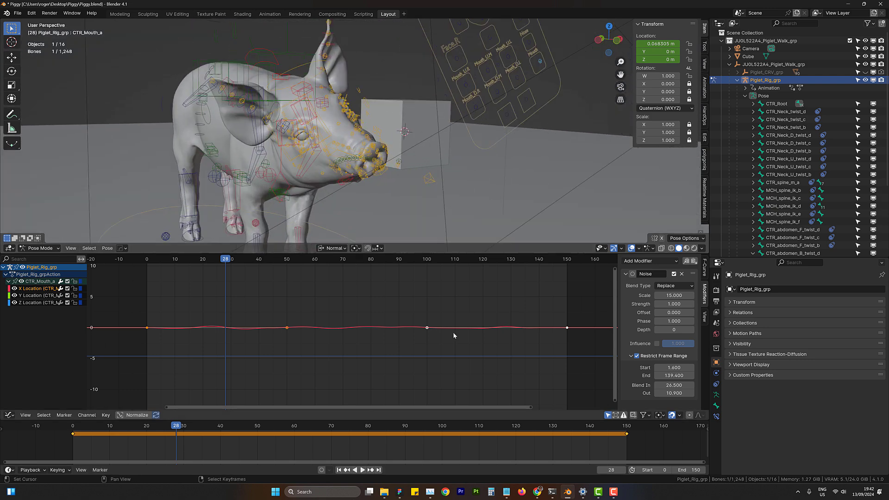
{"action": "left_click", "coordinate": [363, 470]}
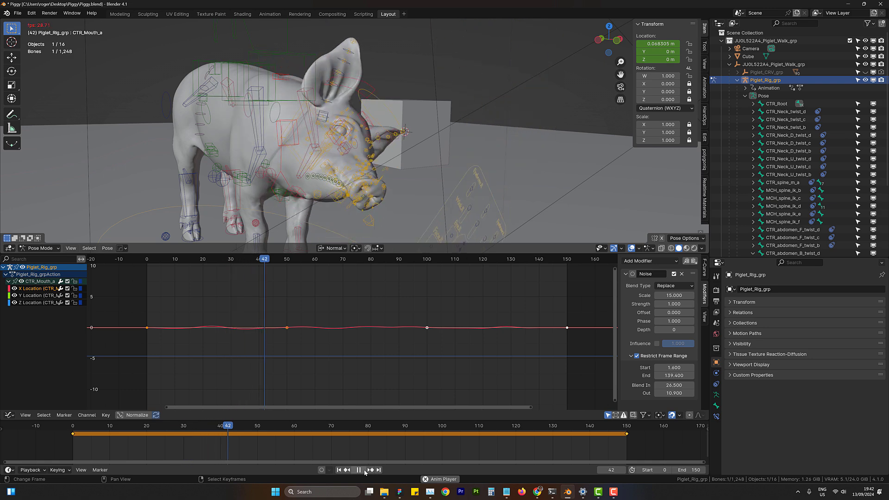
{"action": "left_click", "coordinate": [358, 469]}
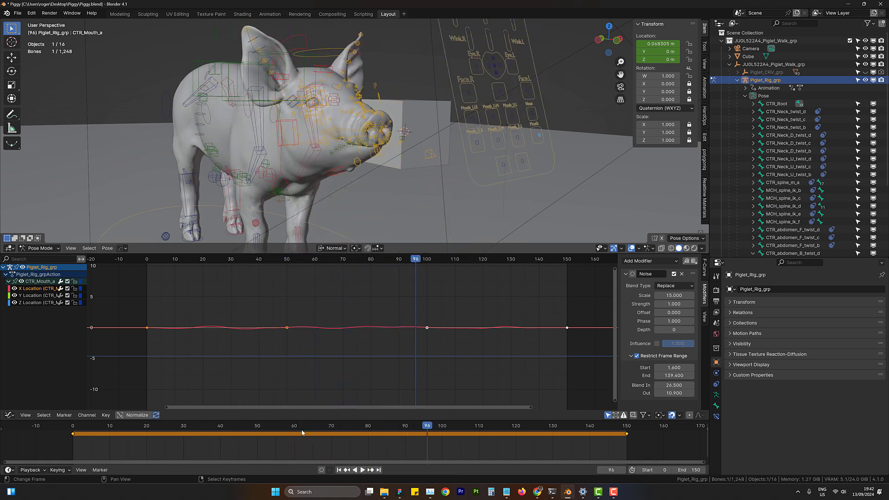
- Paste the Noise modifier onto the mouth control's Y Location curve, set its Offset to 67.4, and play back the animation
{"action": "left_click", "coordinate": [28, 296]}
{"action": "left_click", "coordinate": [694, 260]}
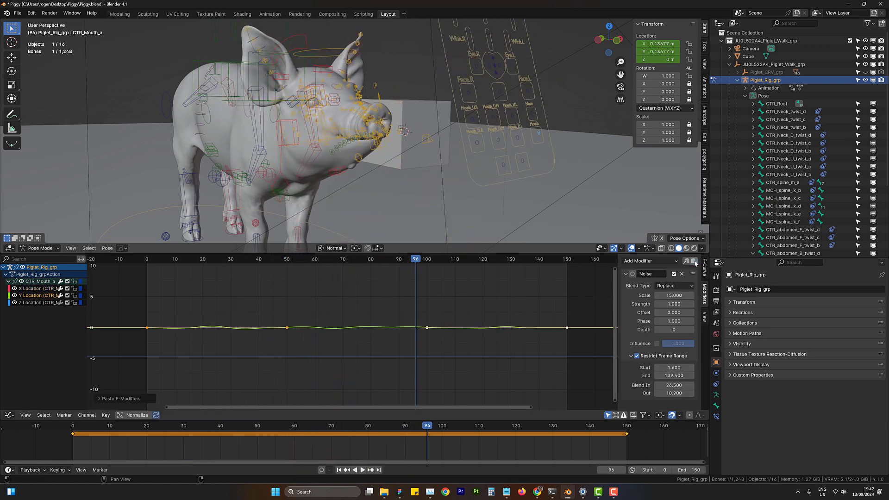
{"action": "left_click_drag", "start_coordinate": [674, 313], "coordinate": [704, 312]}
{"action": "left_click", "coordinate": [146, 448]}
{"action": "left_click", "coordinate": [364, 470]}
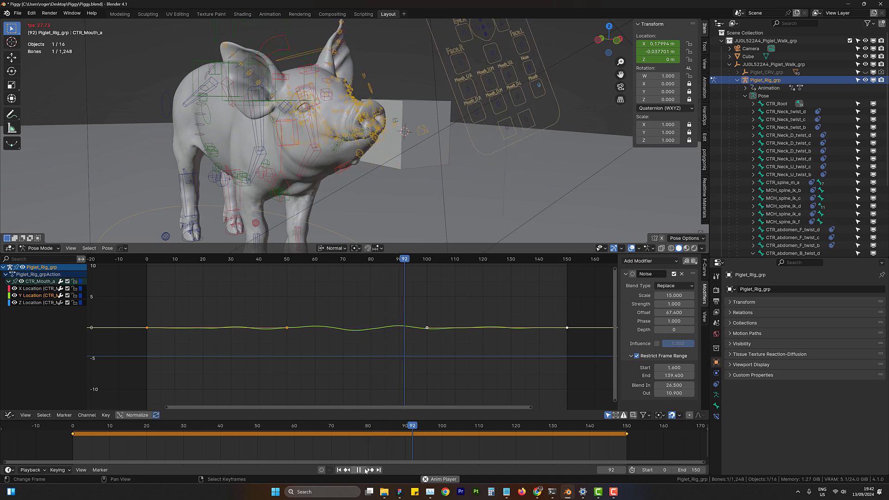
{"action": "left_click", "coordinate": [365, 470]}
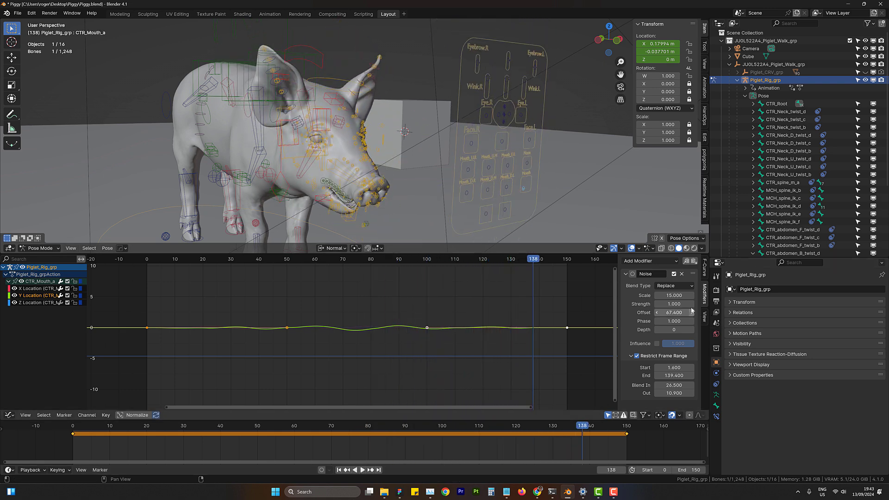
- Set the noise Scale to 30 on the mouth control's Y Location and X Location curves and play back the animation
{"action": "left_click", "coordinate": [672, 296]}
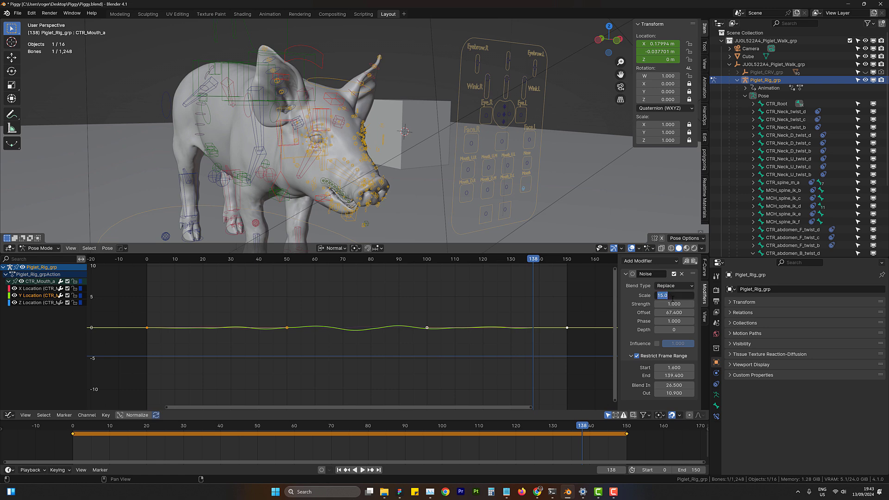
{"action": "type", "text": "30"}
{"action": "key", "text": "Return"}
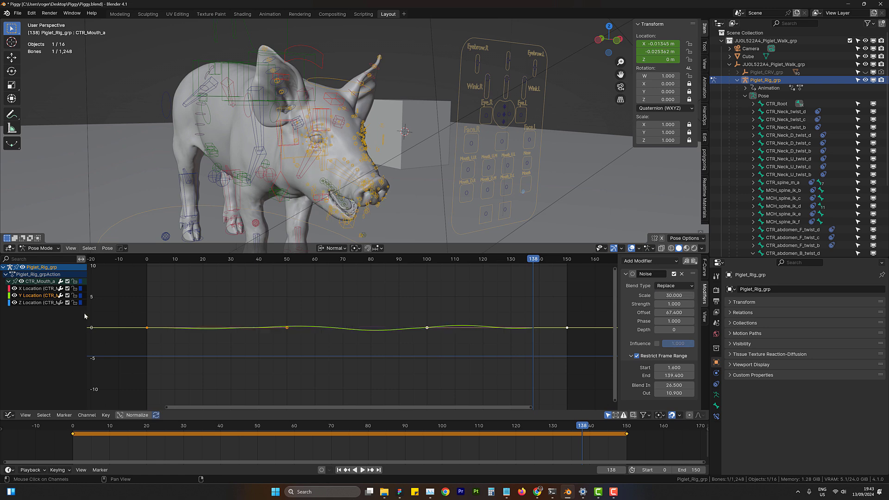
{"action": "left_click", "coordinate": [37, 288]}
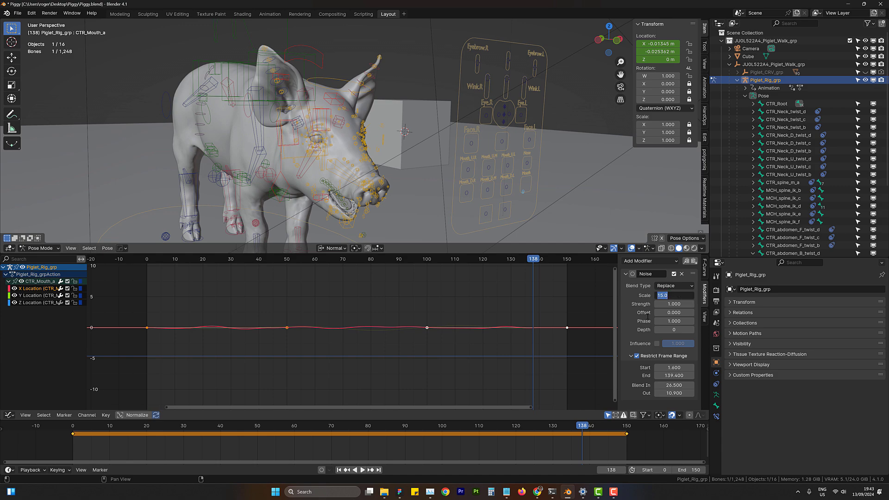
{"action": "left_click", "coordinate": [363, 470]}
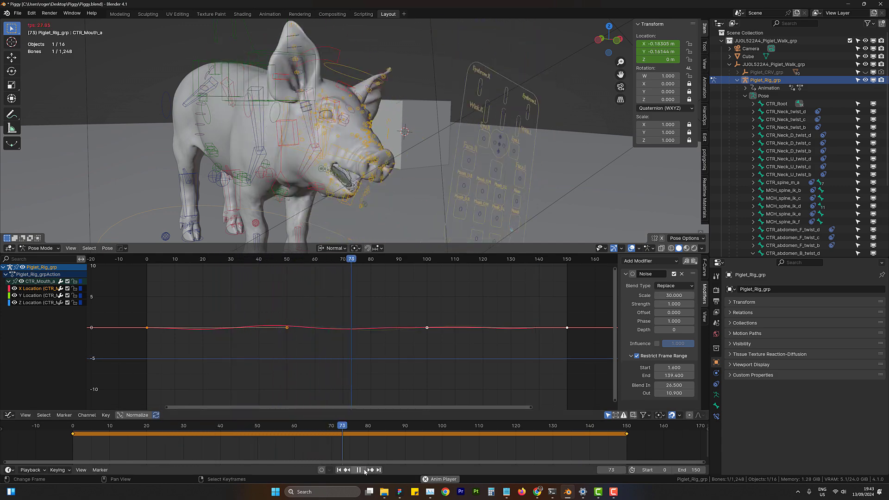
{"action": "left_click", "coordinate": [364, 470]}
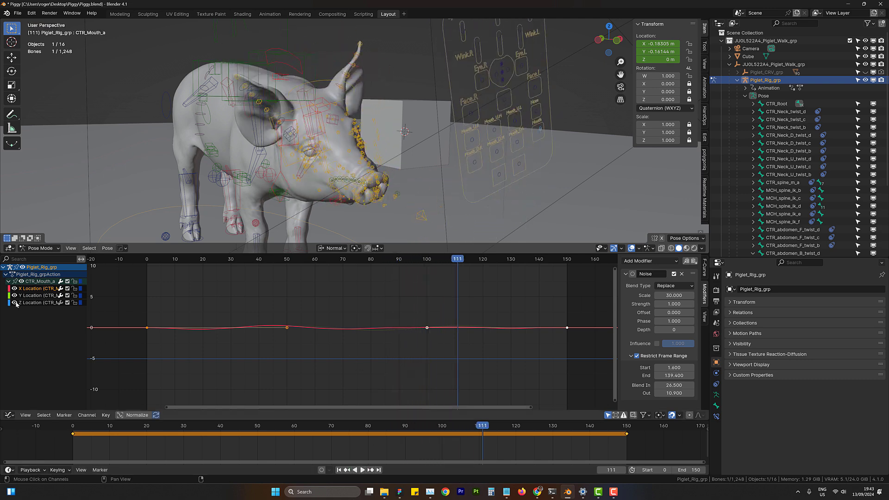
- Copy the X Location Noise modifier onto the mouth control's Z Location curve, set its Offset to 38.5, and review the animation
{"action": "left_click", "coordinate": [69, 304]}
{"action": "left_click", "coordinate": [693, 260]}
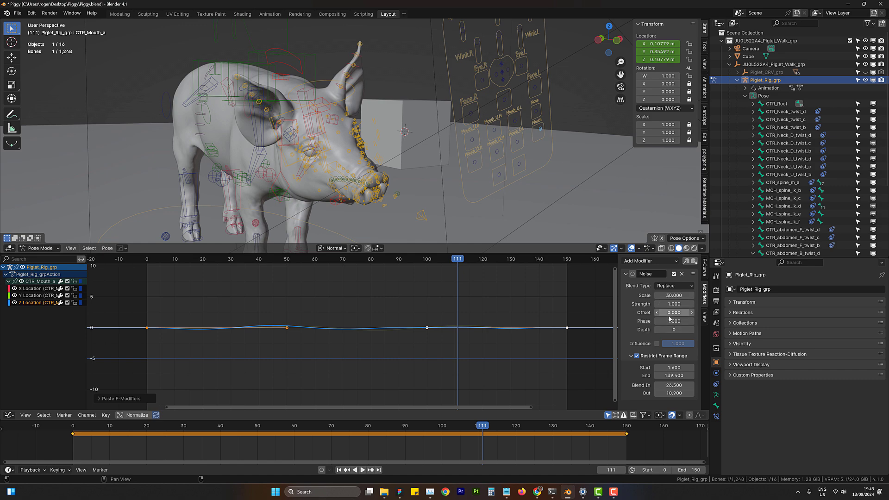
{"action": "left_click_drag", "start_coordinate": [669, 313], "coordinate": [846, 314]}
{"action": "key", "text": "shift+Left"}
{"action": "key", "text": "space"}
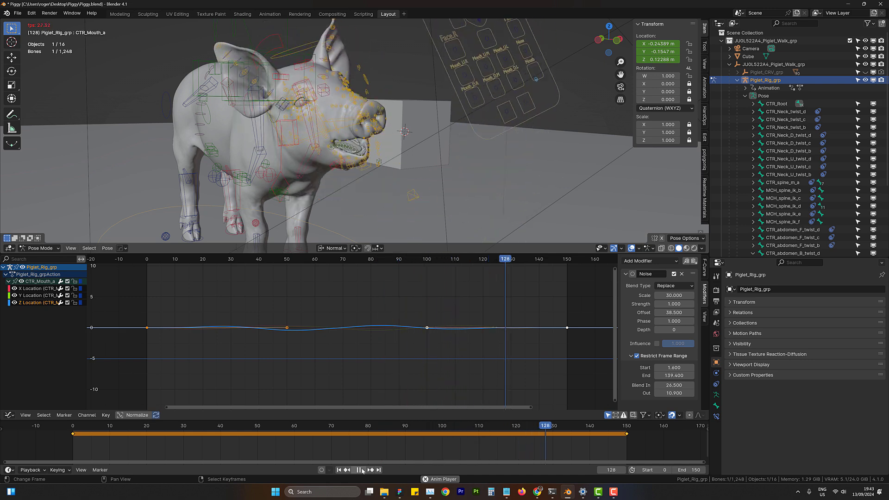
{"action": "left_click", "coordinate": [362, 471]}
{"action": "left_click_drag", "start_coordinate": [536, 343], "coordinate": [441, 338]}
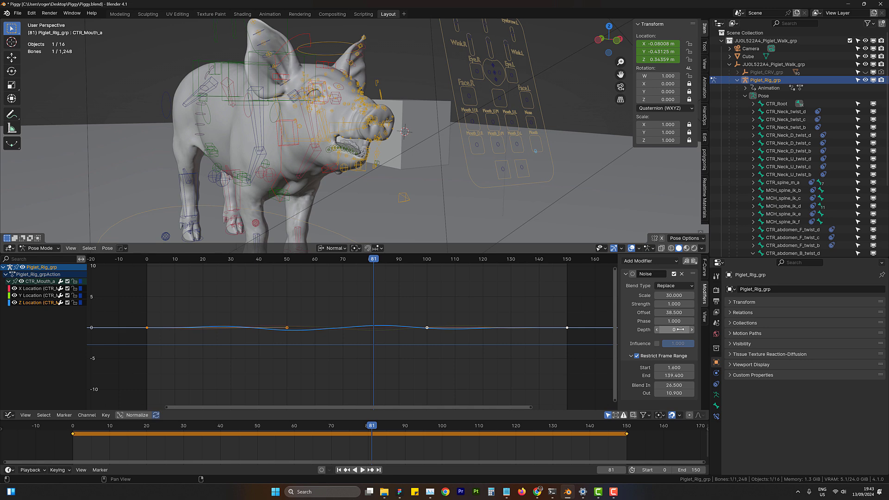
- Try a Noise Depth of 6 on the mouth control's Z Location curve and play back the animation
{"action": "left_click_drag", "start_coordinate": [687, 330], "coordinate": [708, 330]}
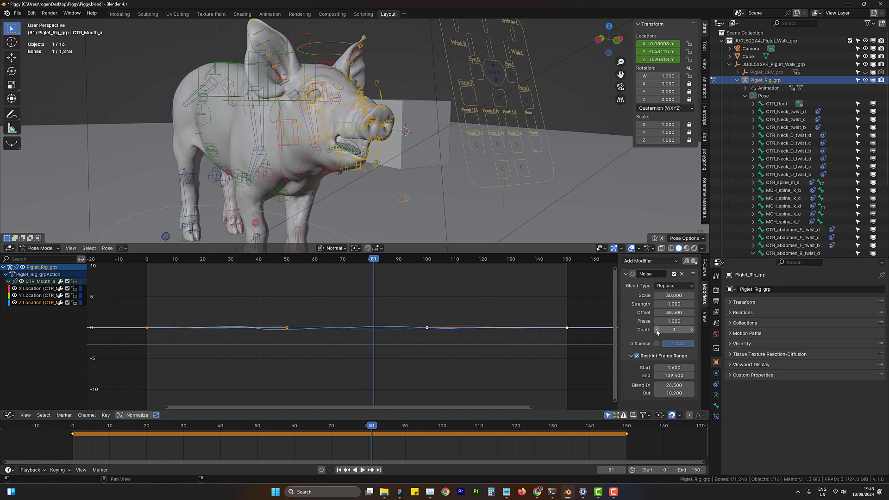
{"action": "mouse_move", "coordinate": [674, 330]}
{"action": "left_mouse_down"}
{"action": "mouse_move", "coordinate": [692, 331]}
{"action": "mouse_move", "coordinate": [680, 337]}
{"action": "left_mouse_up"}
{"action": "left_click", "coordinate": [212, 446]}
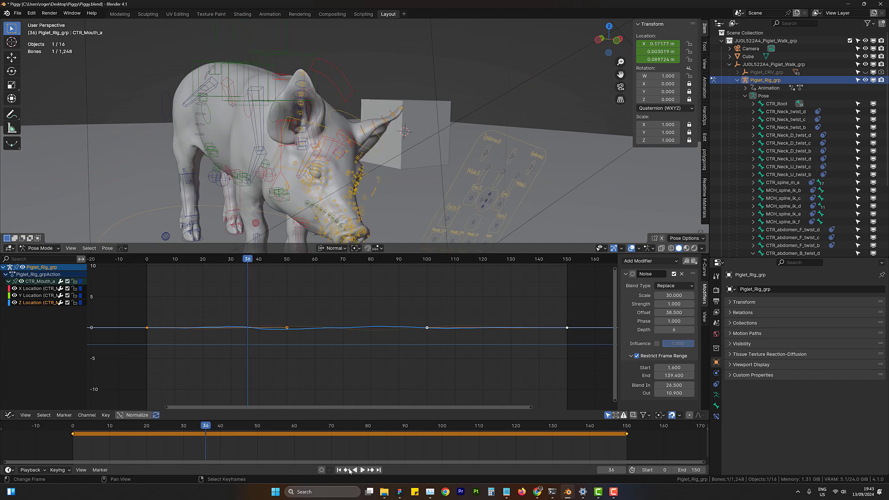
{"action": "left_click", "coordinate": [362, 470]}
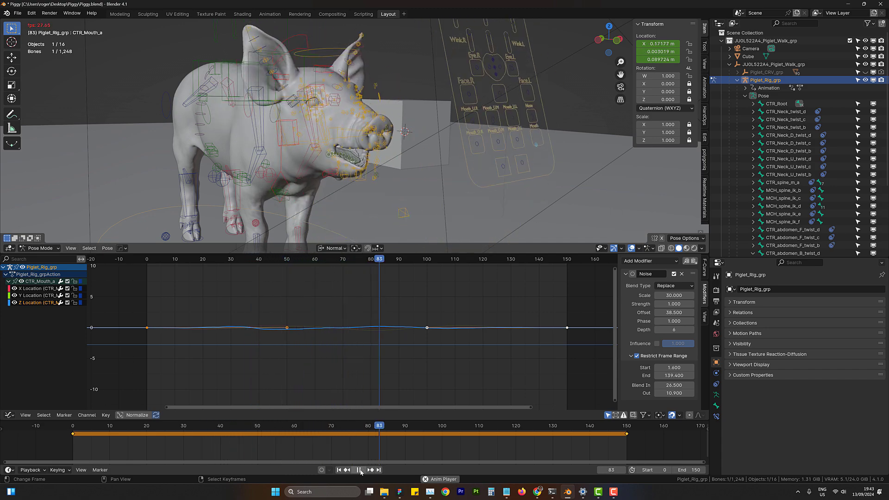
{"action": "left_click", "coordinate": [360, 470]}
- Set the Noise Depth to 1 on the mouth control's Z Location curve and scrub back through the animation
{"action": "left_click", "coordinate": [674, 329]}
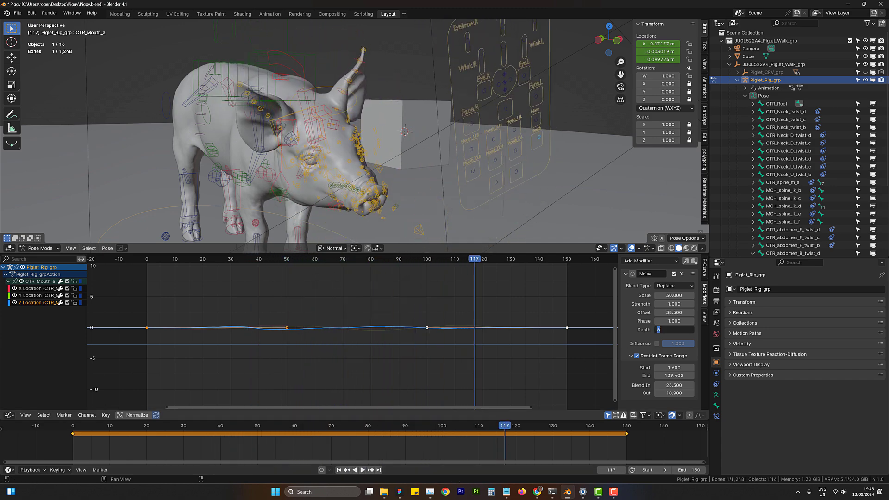
{"action": "type", "text": "1"}
{"action": "key", "text": "Return"}
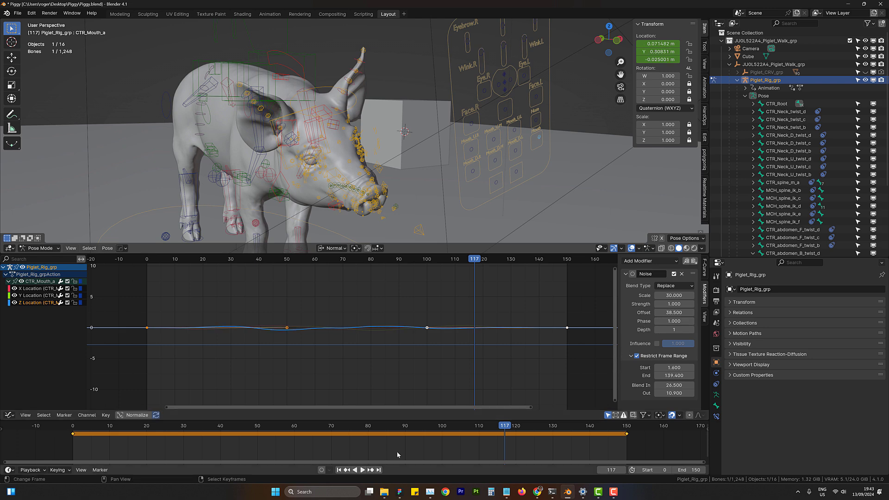
{"action": "left_click_drag", "start_coordinate": [396, 451], "coordinate": [243, 360]}
- Hide the viewport overlays, play back the animation to review the clean piglet, and show the overlays again
{"action": "middle_click_drag", "start_coordinate": [352, 153], "coordinate": [532, 188]}
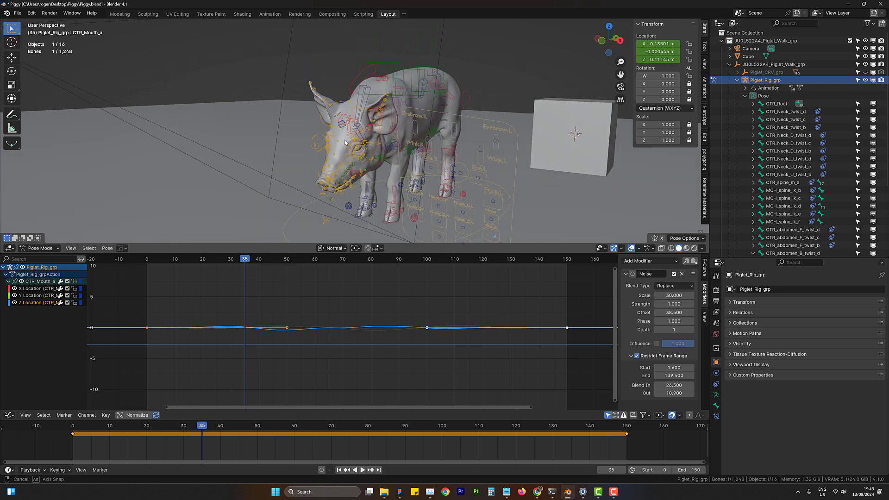
{"action": "left_click", "coordinate": [632, 248]}
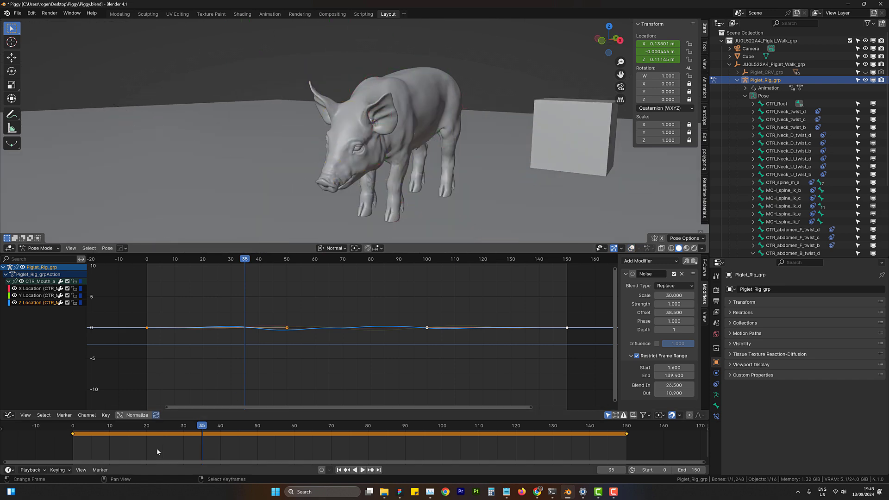
{"action": "left_click_drag", "start_coordinate": [156, 448], "coordinate": [106, 448]}
{"action": "left_click", "coordinate": [362, 469]}
{"action": "scroll", "coordinate": [407, 146], "scroll_direction": "up", "scroll_amount": 5}
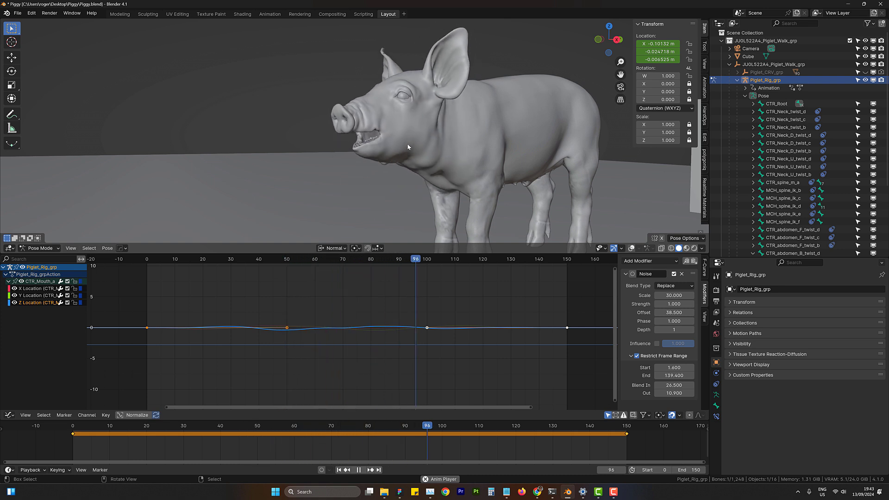
{"action": "left_click", "coordinate": [359, 470]}
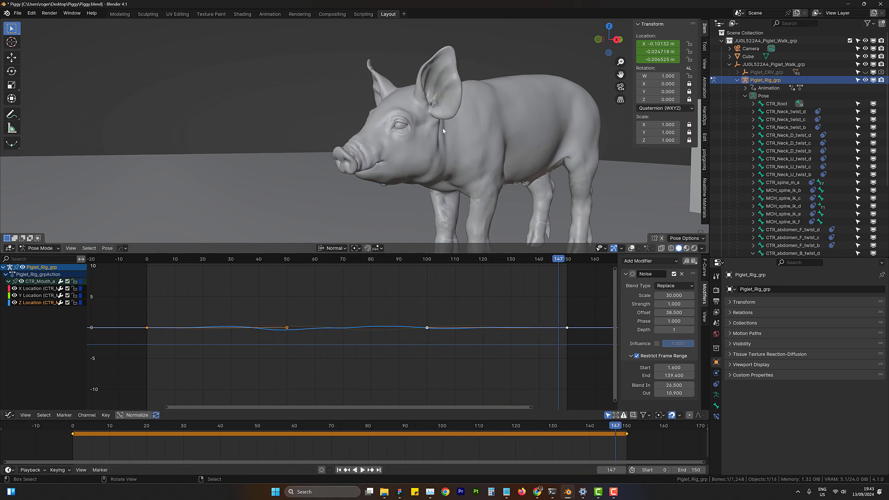
{"action": "middle_click_drag", "start_coordinate": [393, 120], "coordinate": [388, 92]}
{"action": "left_click", "coordinate": [631, 248]}
{"action": "scroll", "coordinate": [398, 115], "scroll_direction": "down", "scroll_amount": 1}
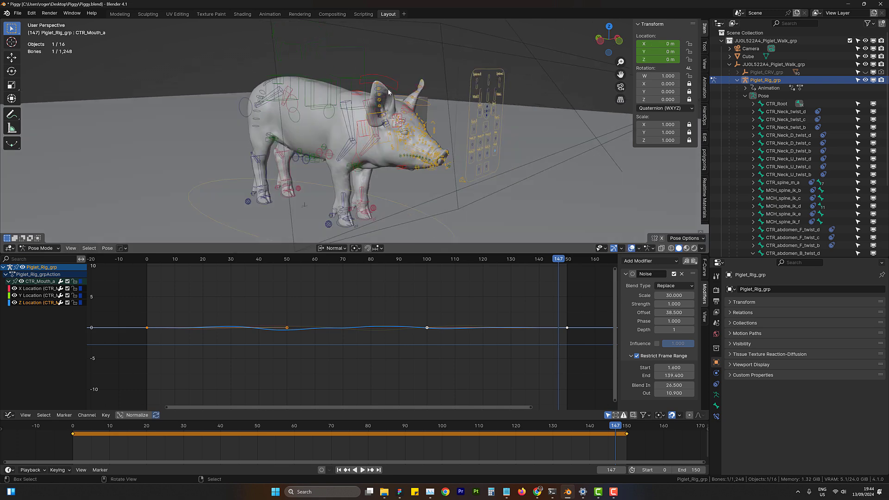
- Select the gravity control above the piglet's back and try moving it to test the body motion
{"action": "left_click", "coordinate": [359, 46]}
{"action": "key", "text": "g"}
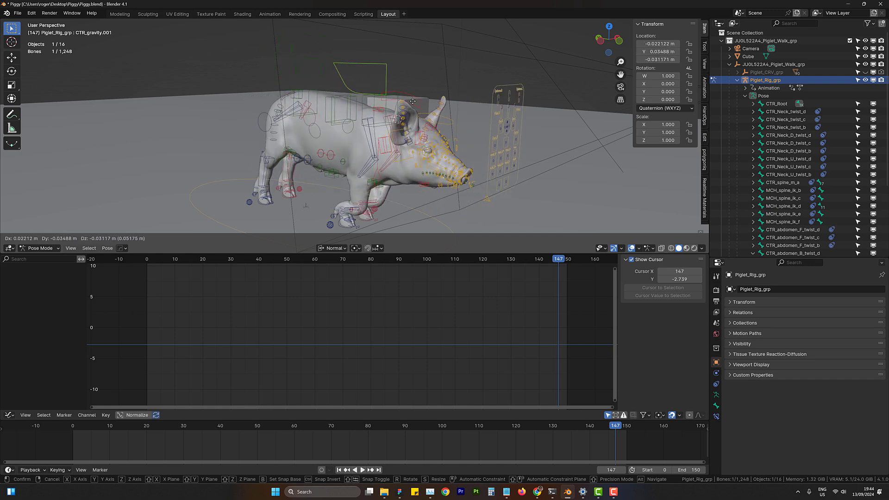
{"action": "key", "text": "Escape"}
{"action": "middle_click_drag", "start_coordinate": [413, 101], "coordinate": [371, 137]}
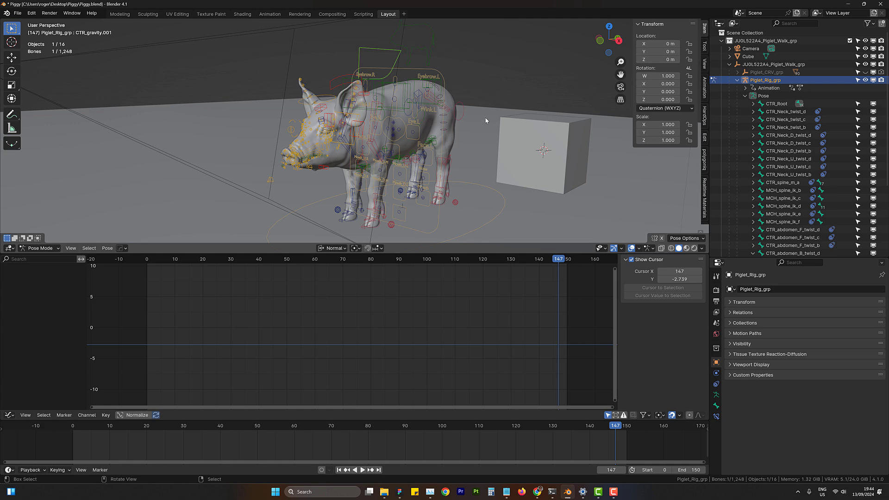
{"action": "middle_click_drag", "start_coordinate": [374, 156], "coordinate": [437, 146]}
{"action": "scroll", "coordinate": [372, 146], "scroll_direction": "up", "scroll_amount": 4}
{"action": "middle_click_drag", "start_coordinate": [372, 146], "coordinate": [404, 127]}
{"action": "scroll", "coordinate": [442, 138], "scroll_direction": "down", "scroll_amount": 4}
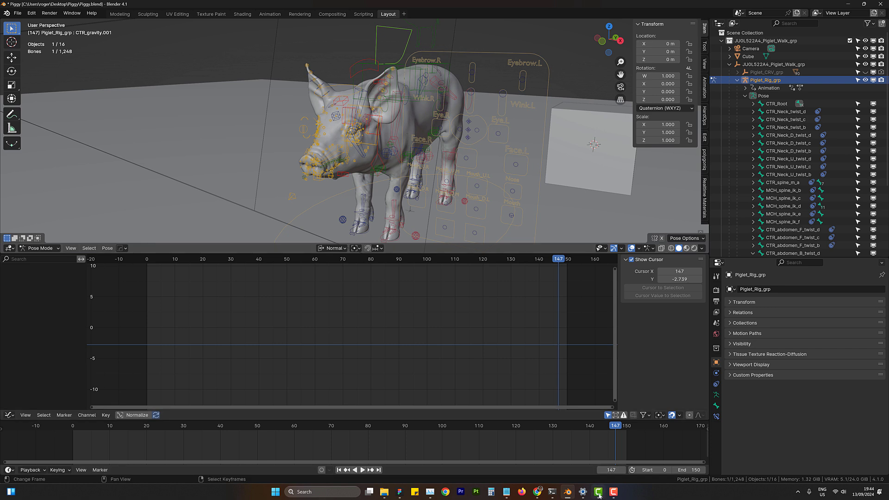